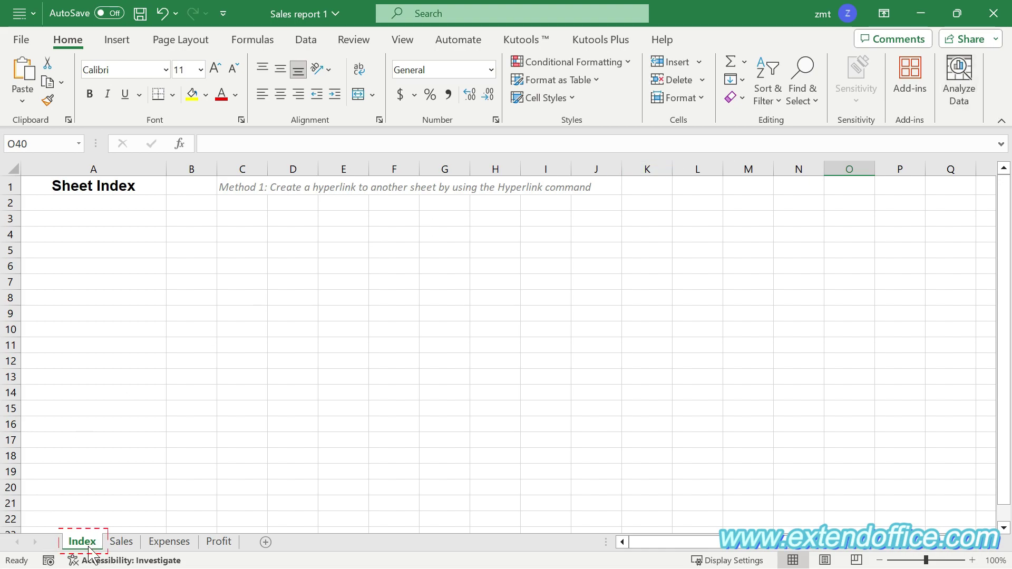
Step: Start inserting a hyperlink in cell A3 of the Index sheet, targeting the Sales sheet as a place in this document
left_click(120, 222)
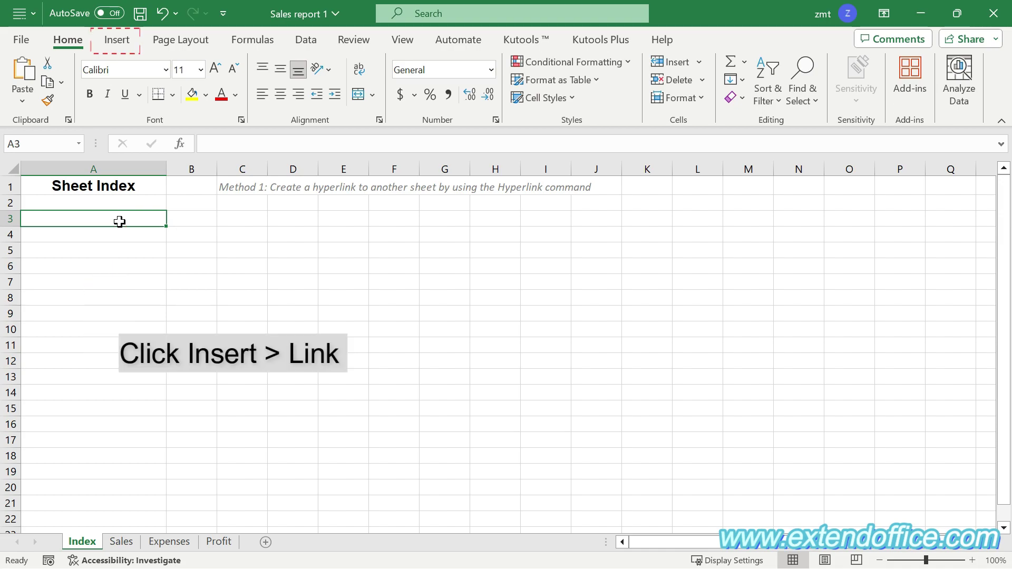
left_click(121, 43)
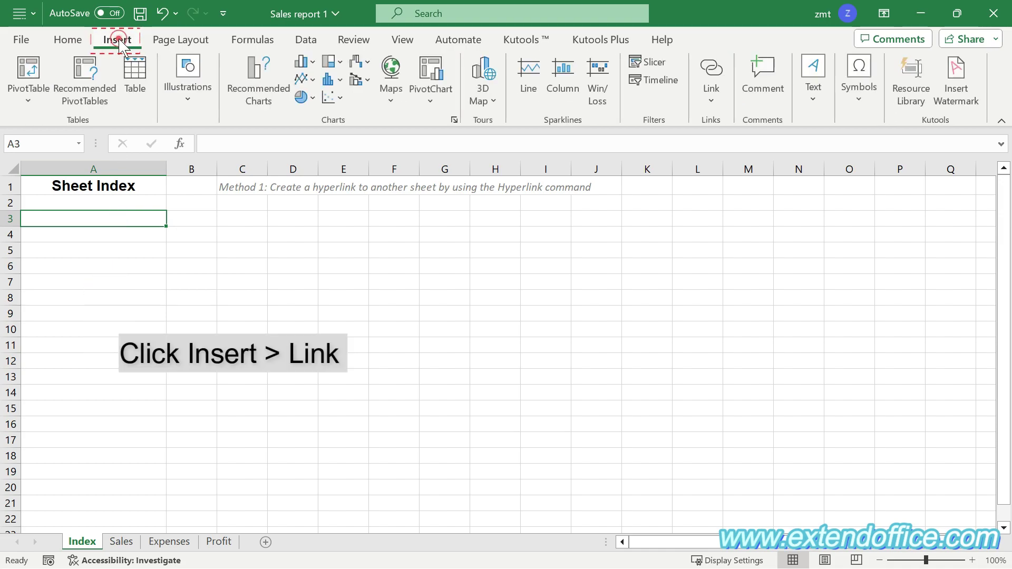
left_click(720, 71)
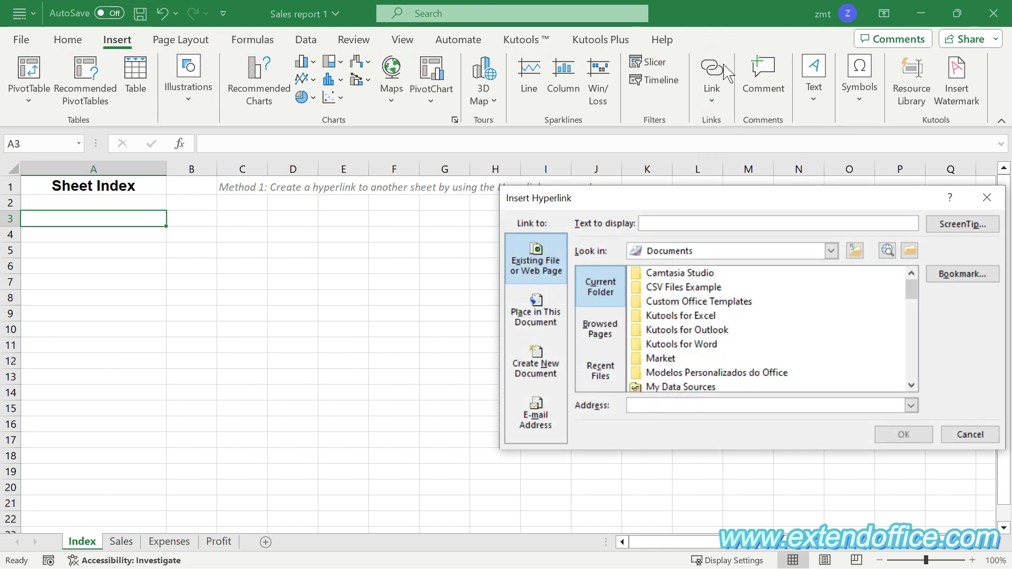
left_click_drag(757, 201, 520, 202)
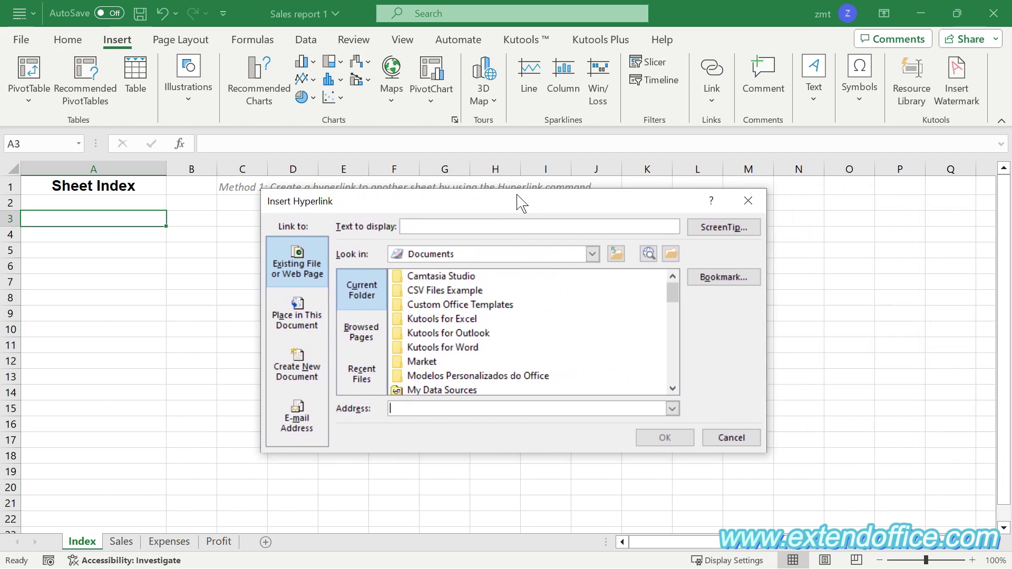
left_click(299, 322)
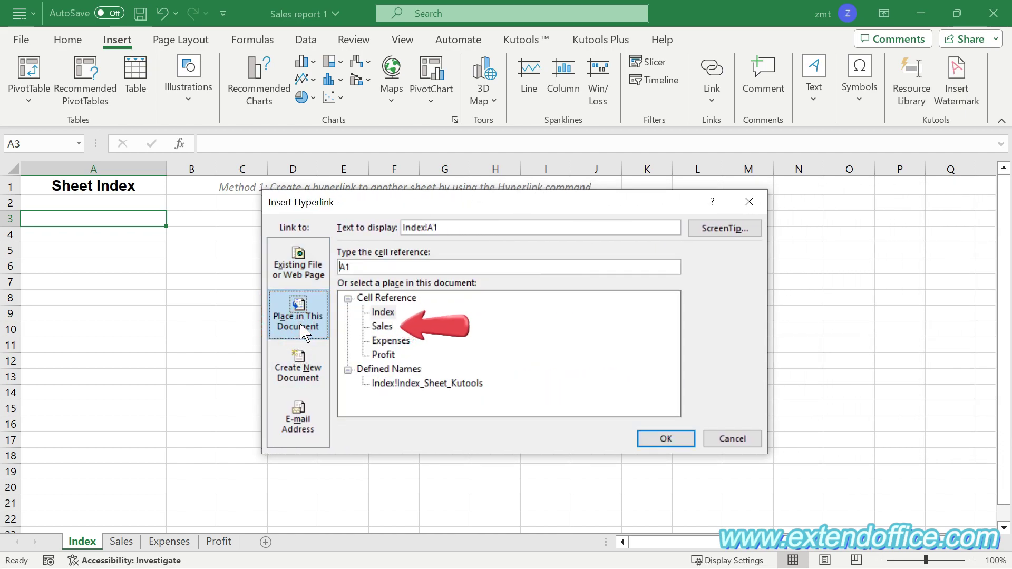
left_click(395, 328)
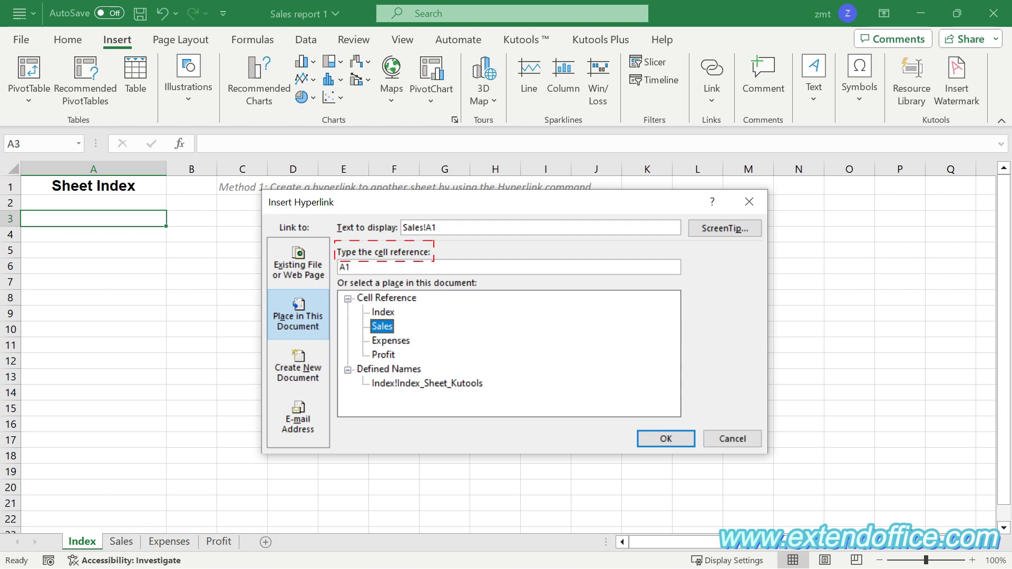
Step: Set the hyperlink's target cell reference to D1
left_click(349, 267)
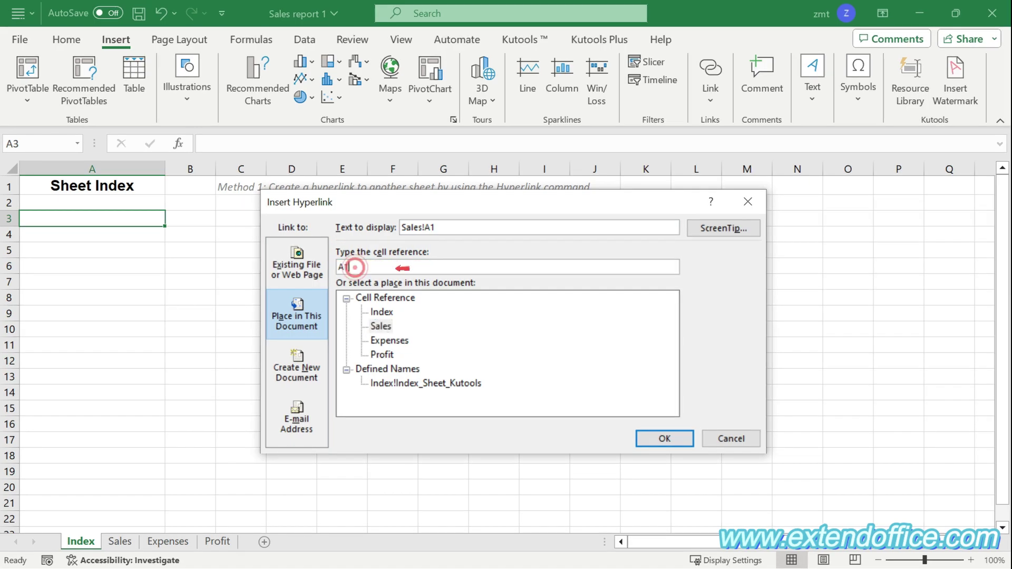
key("BackSpace")
key("BackSpace")
type("D1")
Step: Set the hyperlink's display text to Sales, insert it in A3 and follow the new link
left_click(465, 228)
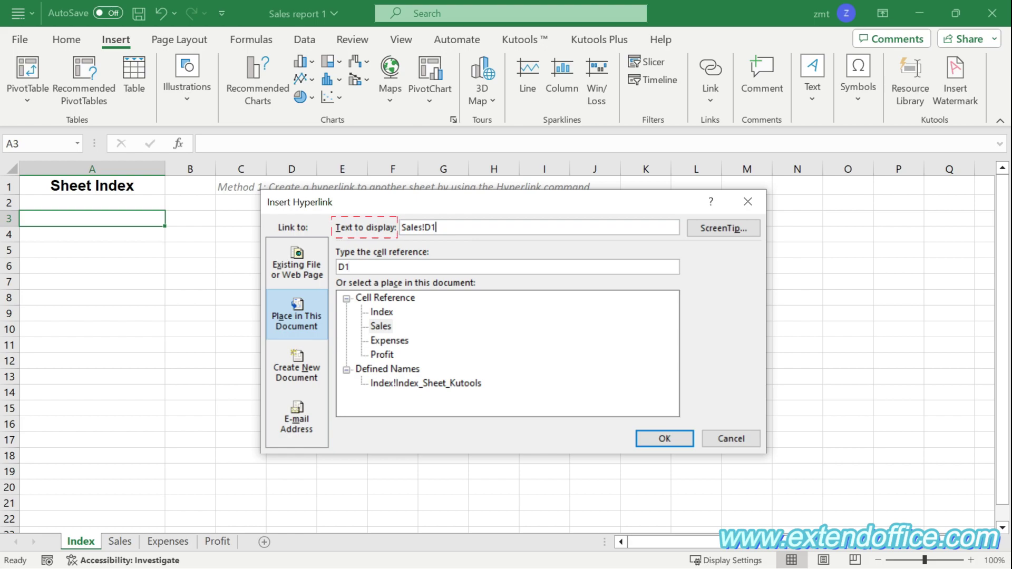
left_click_drag(465, 228, 402, 227)
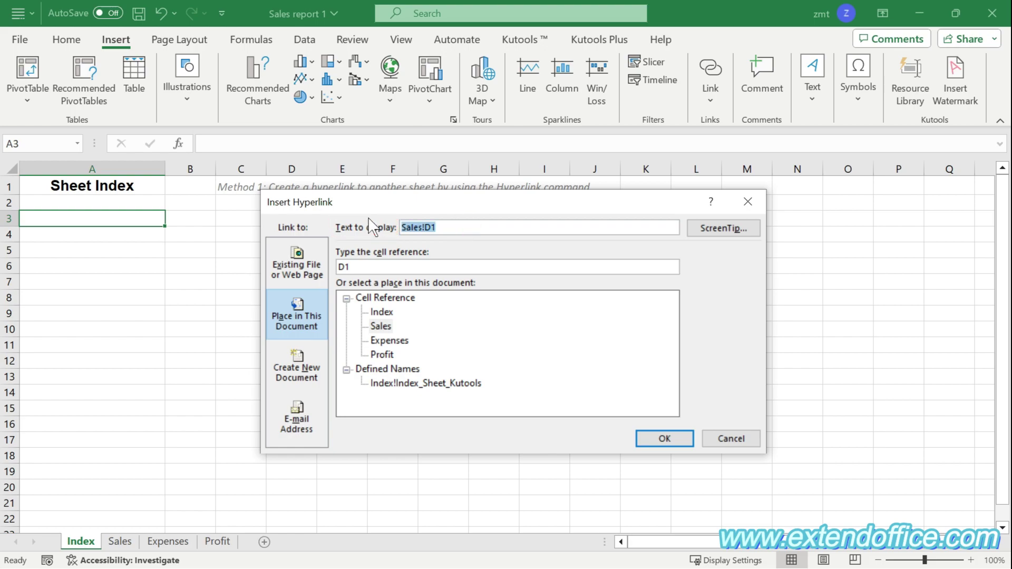
key("BackSpace")
type("S")
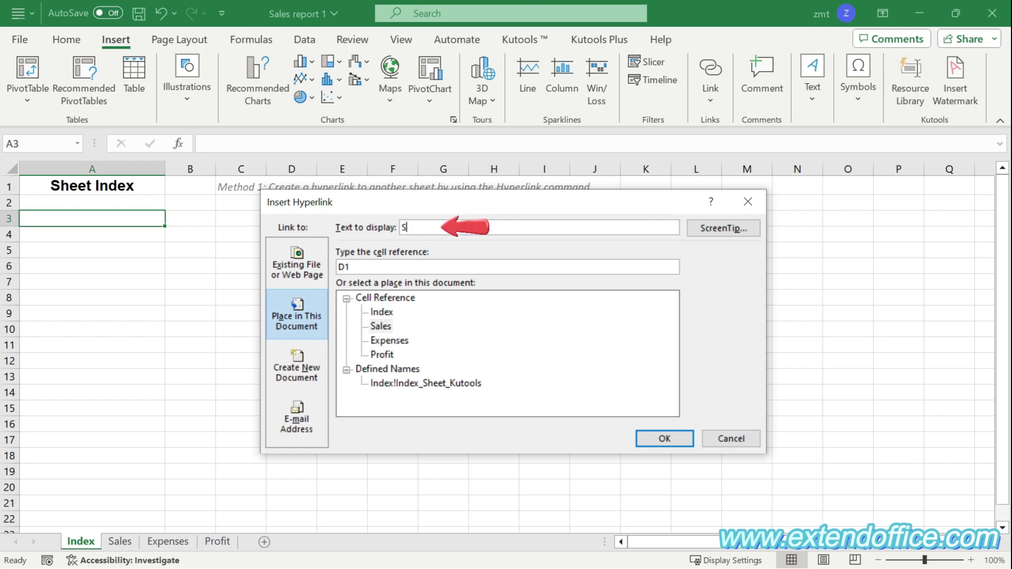
type("ales")
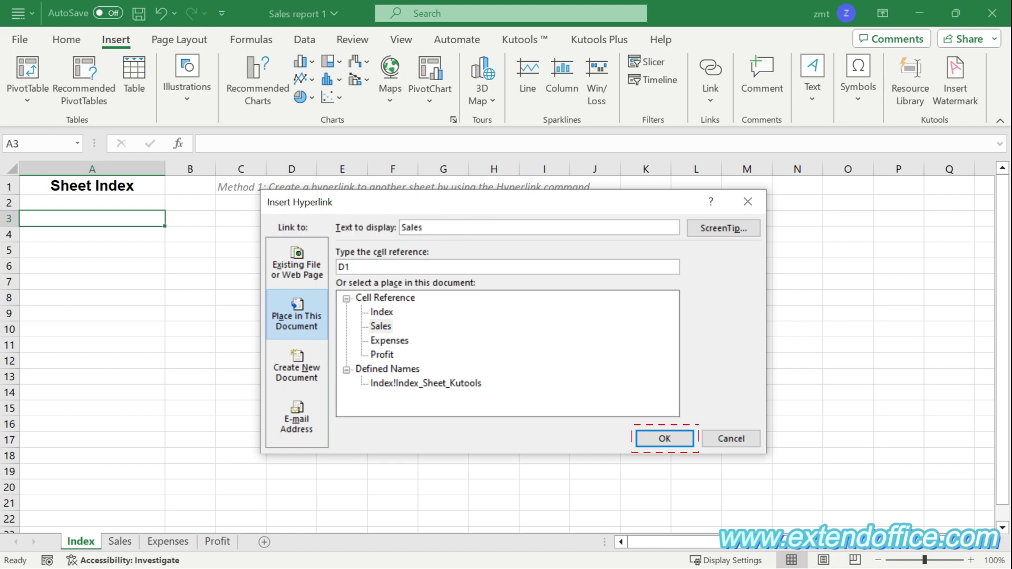
left_click(676, 441)
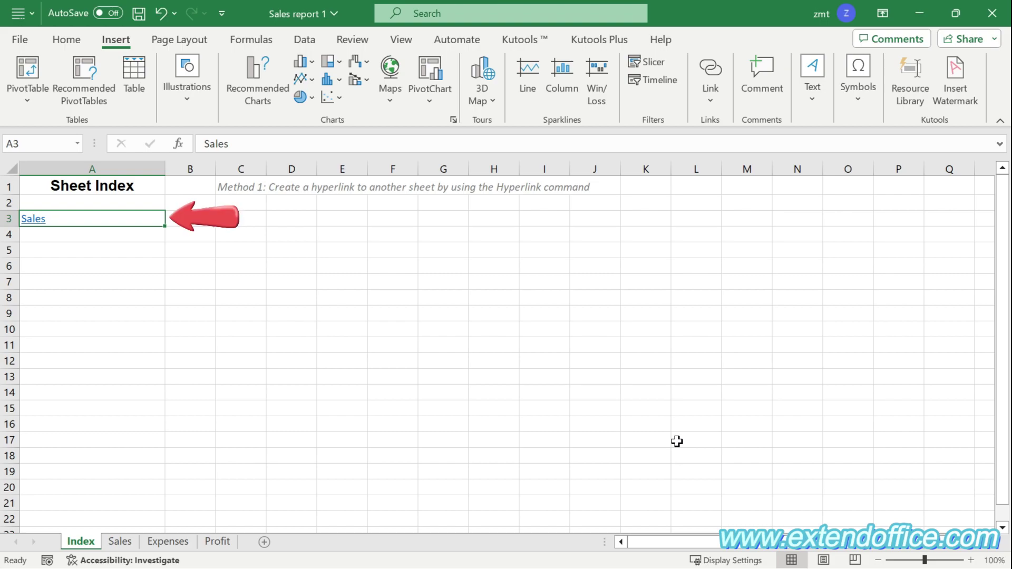
left_click(34, 222)
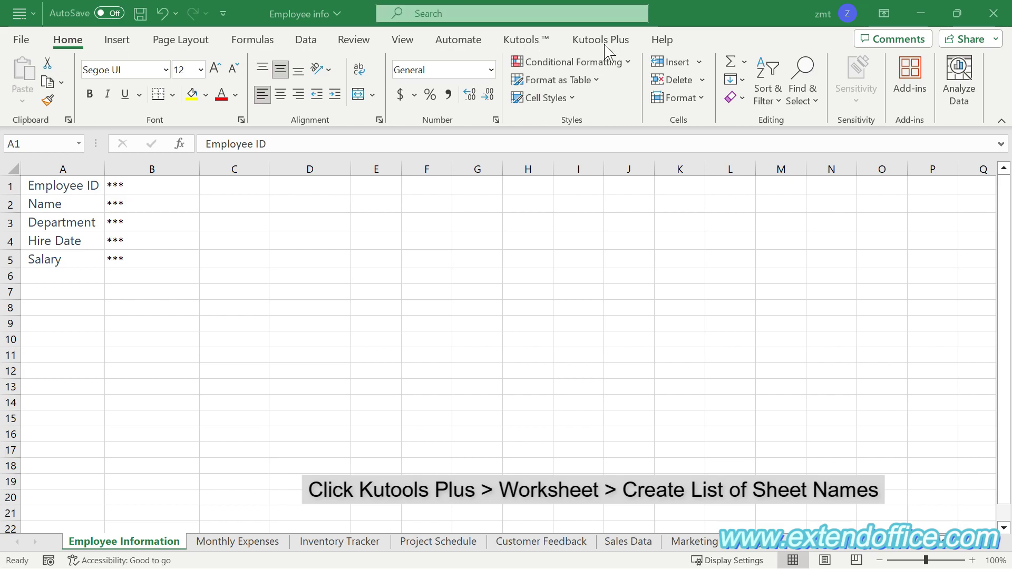
Step: Create a one-column hyperlinked list of sheet names on a sheet named Index, inserted before all sheets, with Kutools' Create List of Sheet Names
left_click(604, 41)
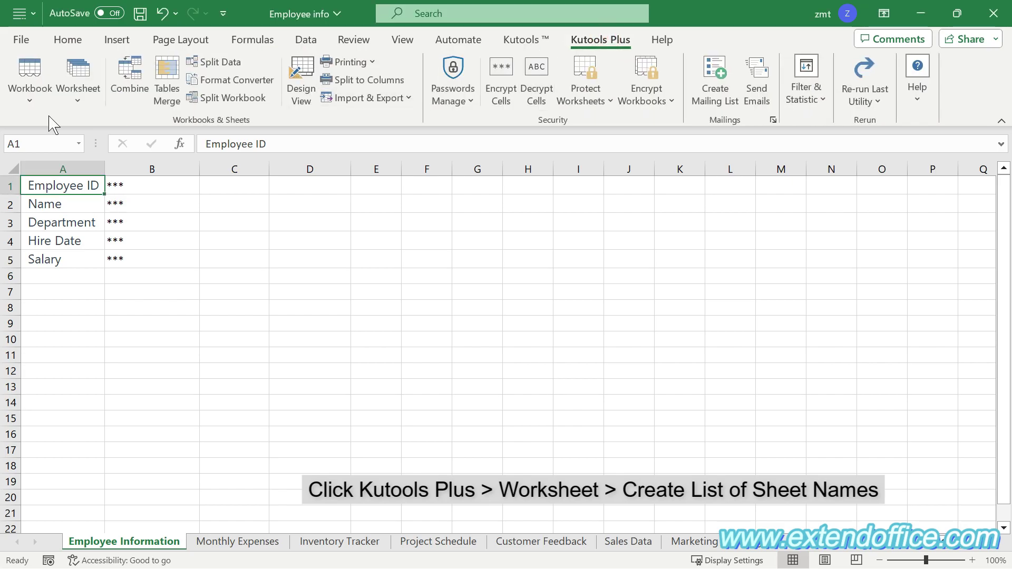
left_click(88, 84)
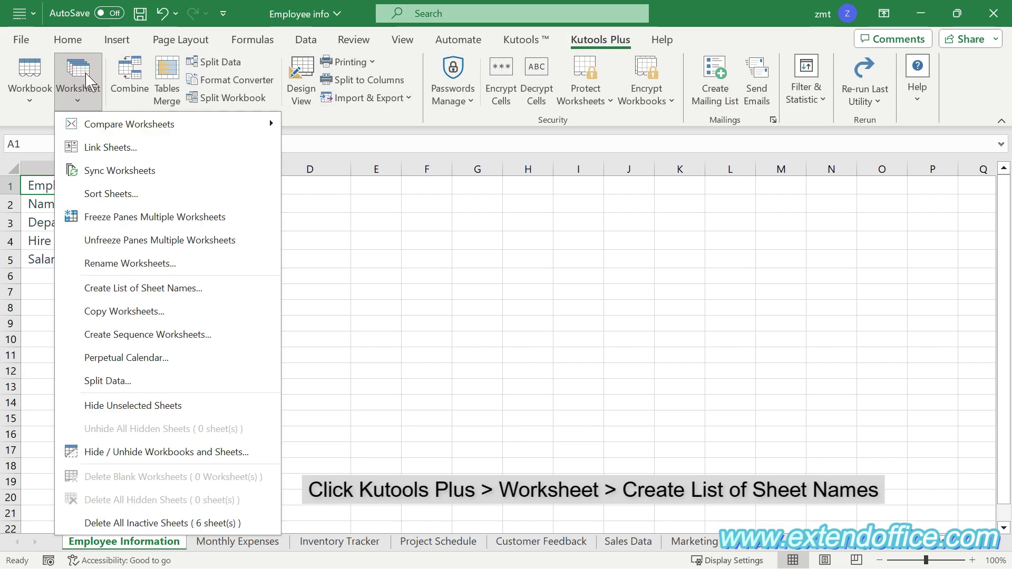
left_click(211, 295)
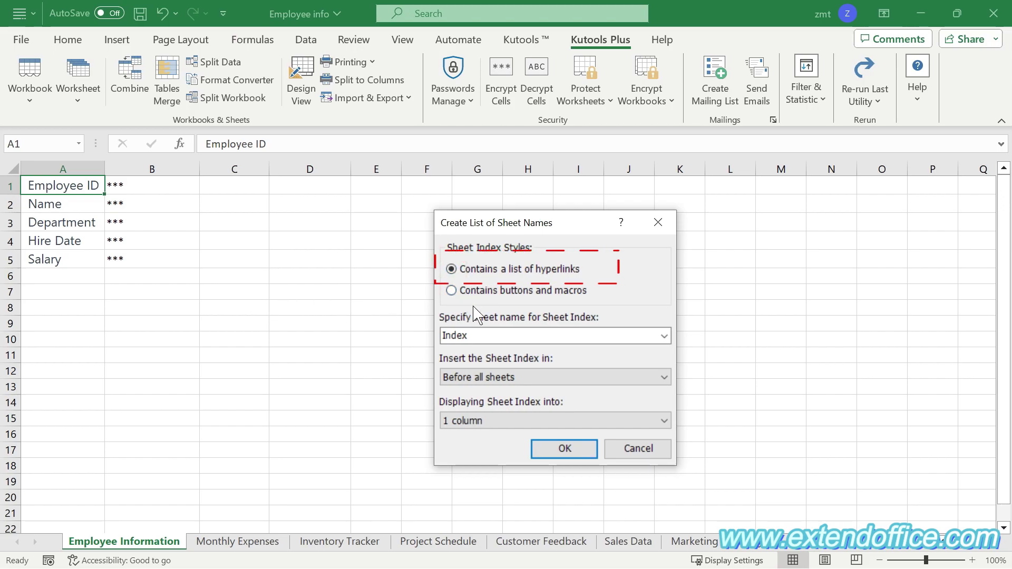
left_click(455, 335)
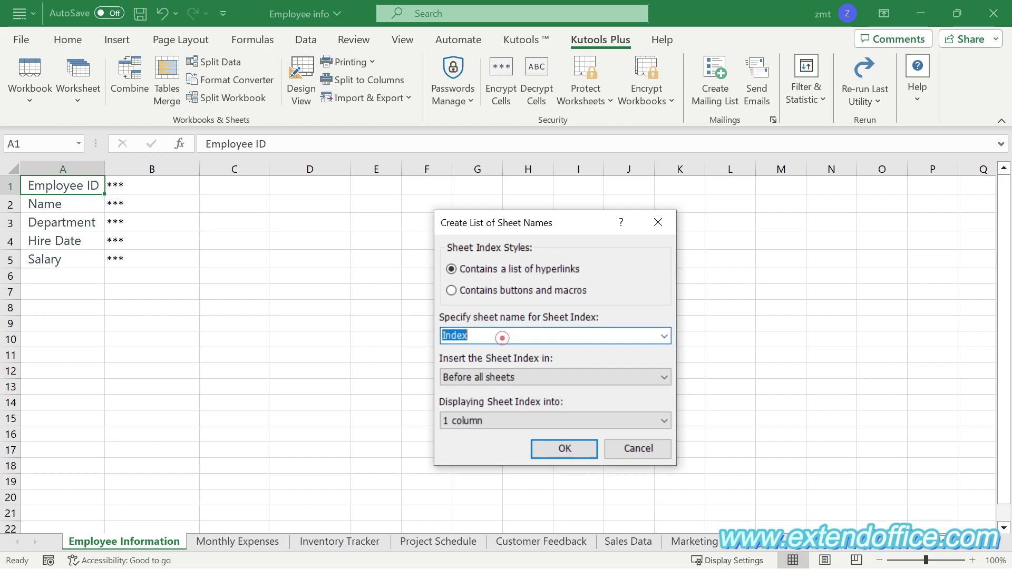
left_click(468, 335)
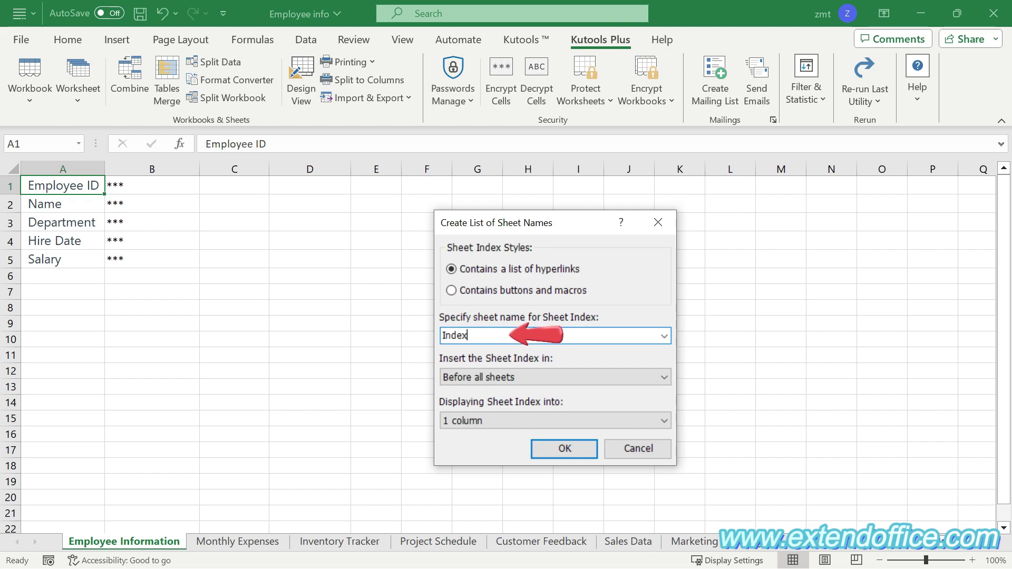
left_click(540, 378)
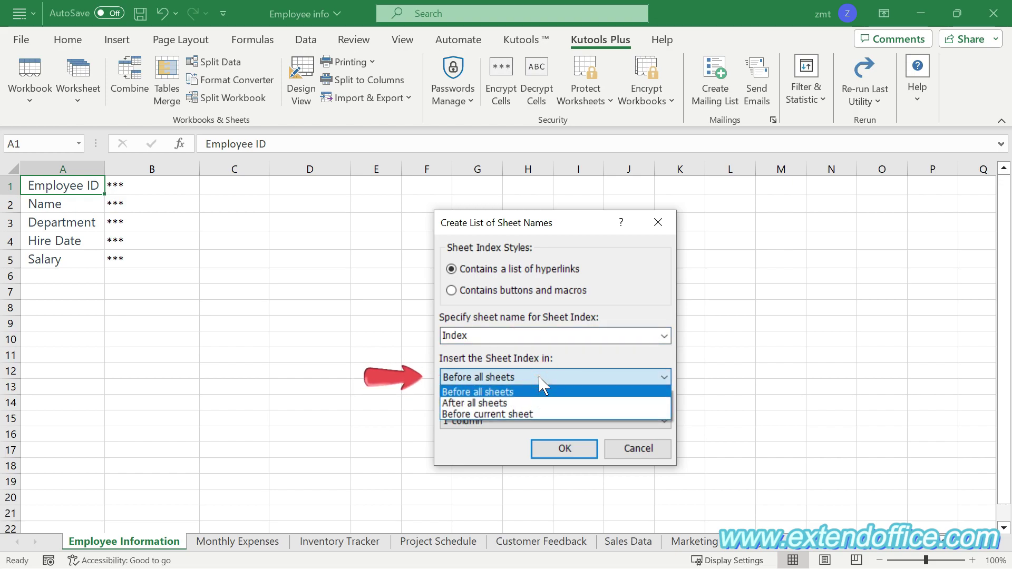
left_click(540, 378)
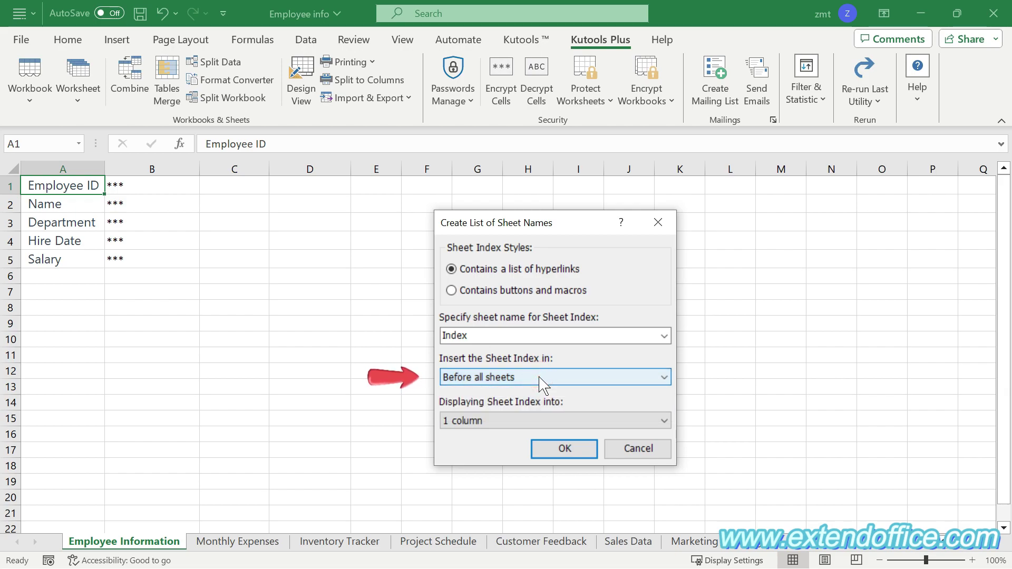
left_click(587, 458)
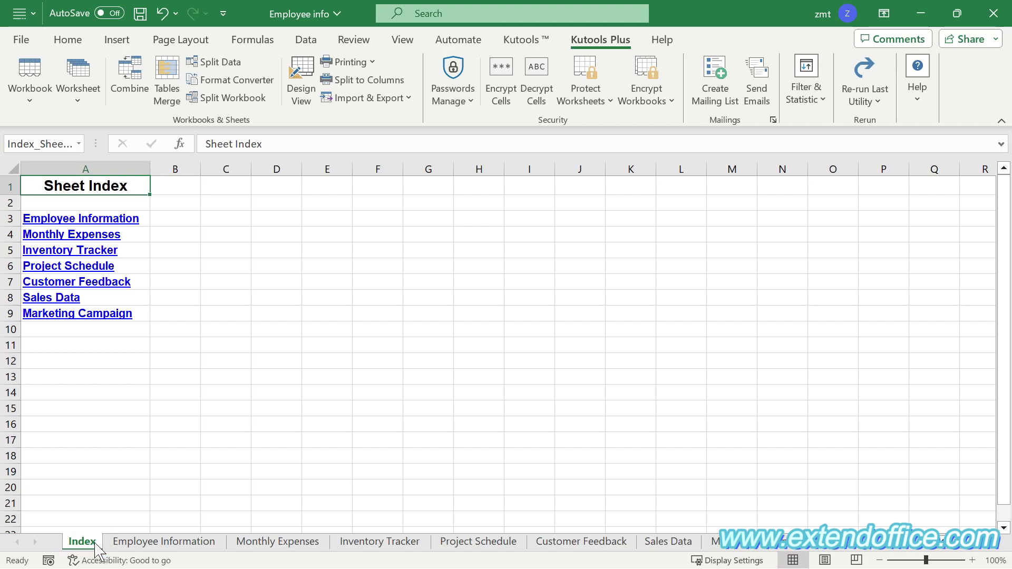
Step: Look over the generated links in A3:A9 of the Index sheet and follow the Employee Information link
left_click_drag(145, 216, 147, 315)
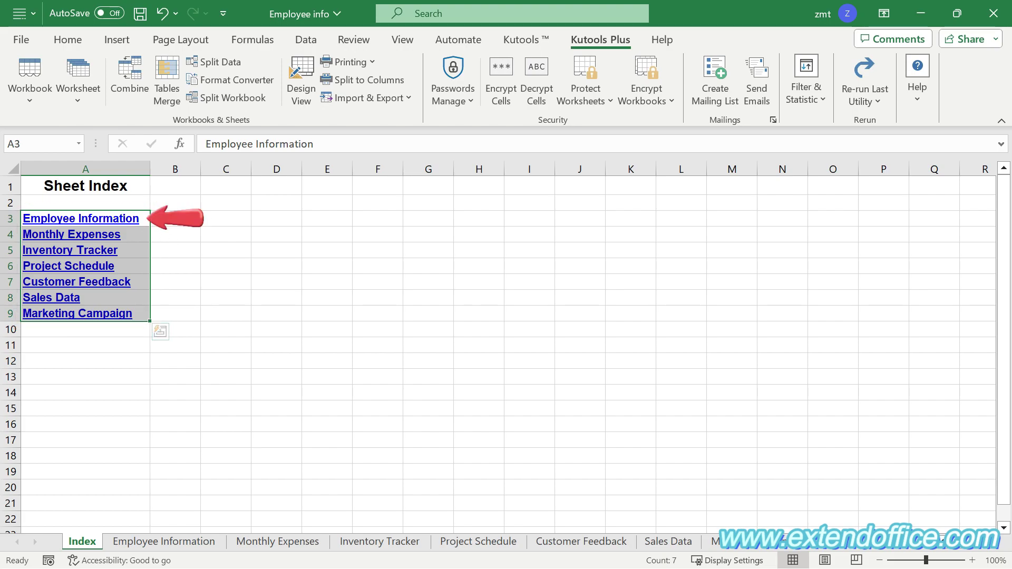
left_click(158, 218)
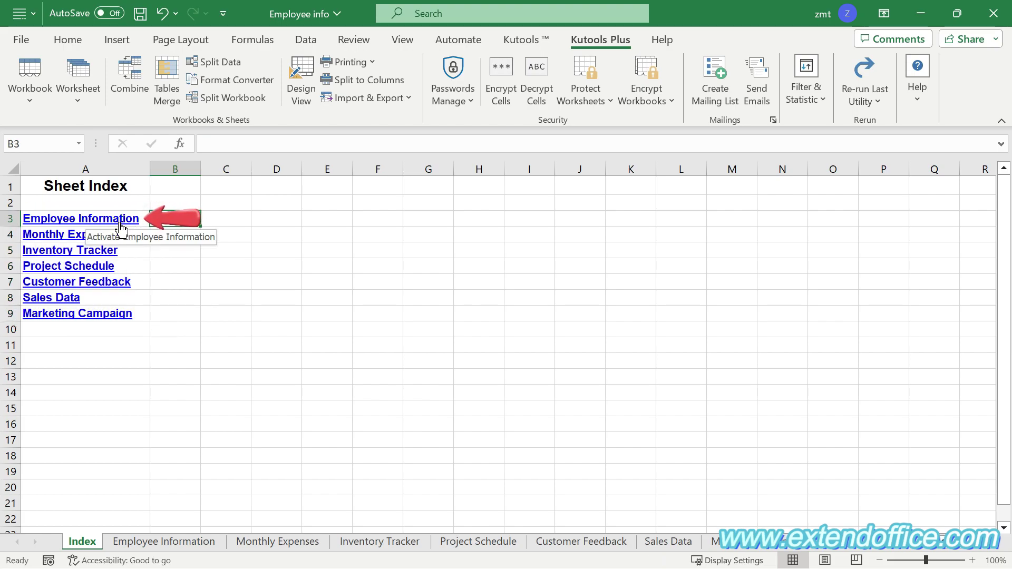
left_click(120, 224)
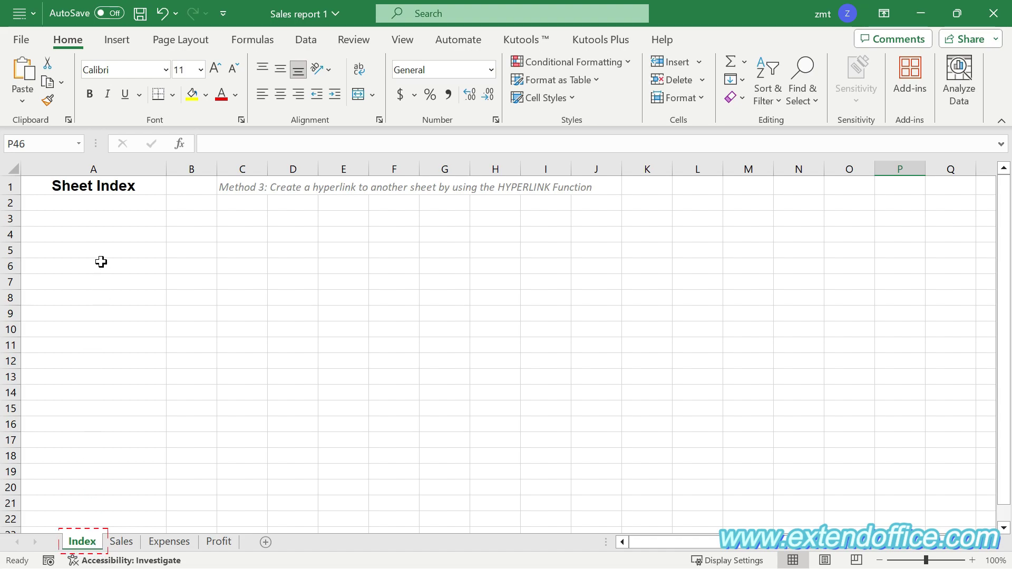
Step: Enter =HYPERLINK("#Sales!D1", "Sales data") in cell A3 of the Sales report 1 Index sheet and follow the resulting link
left_click(94, 219)
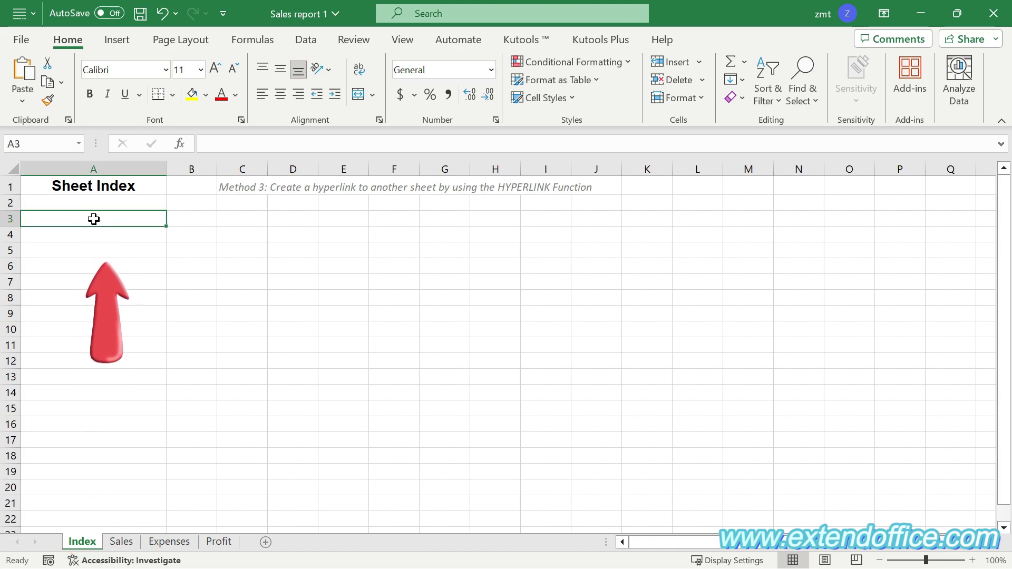
type("=")
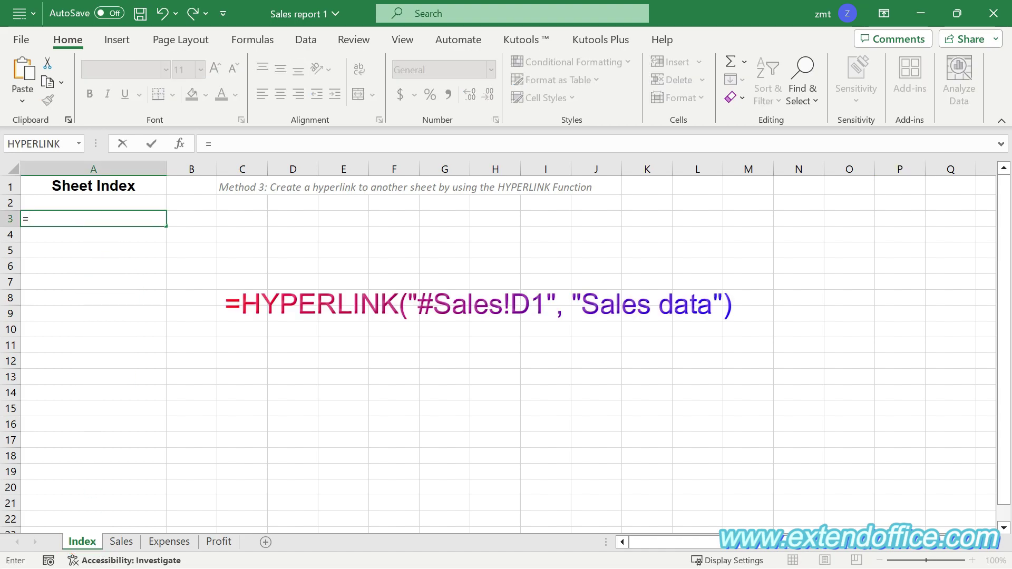
type("HYPERLINK")
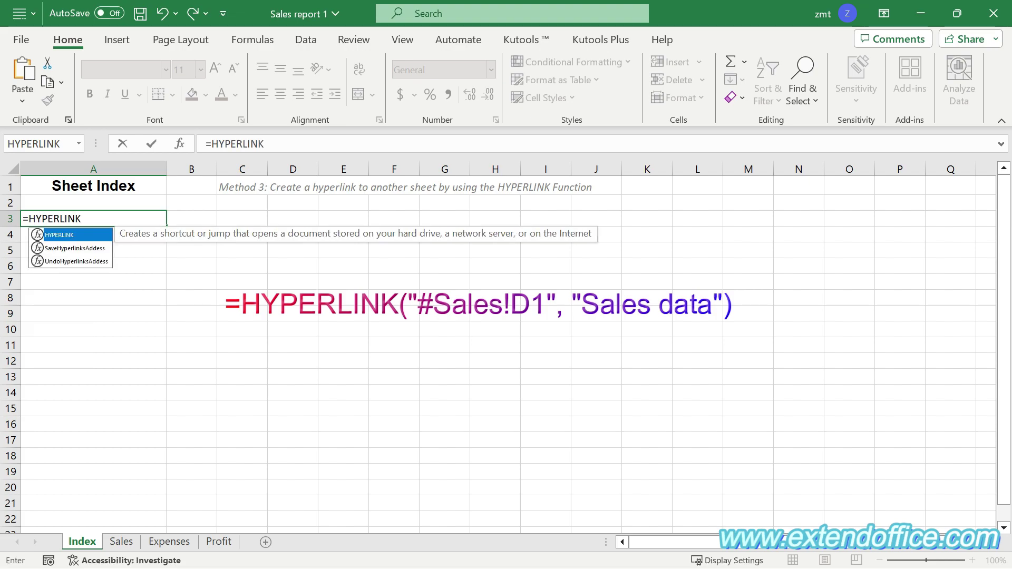
type("(\"")
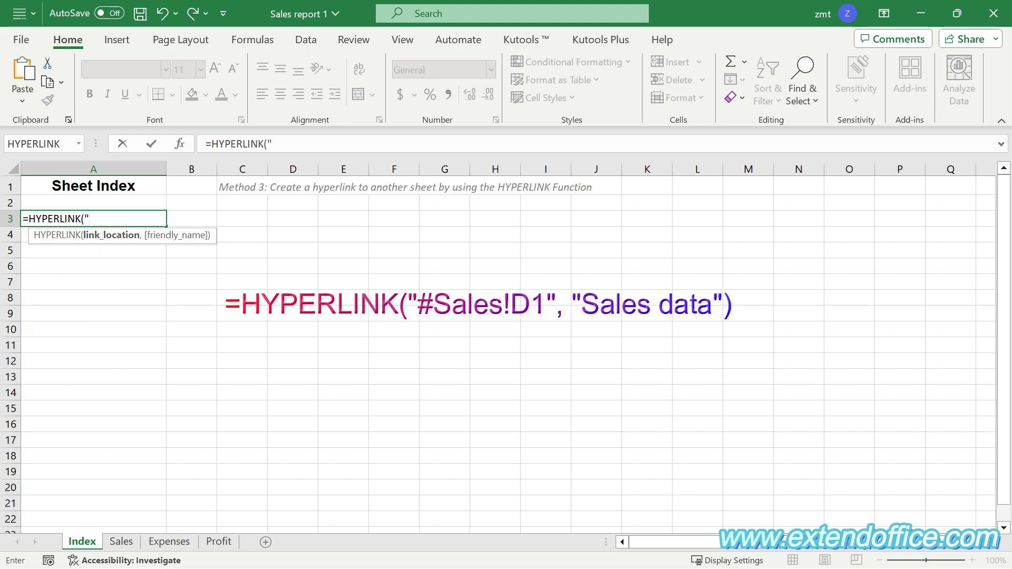
type("#Sales!D1\",")
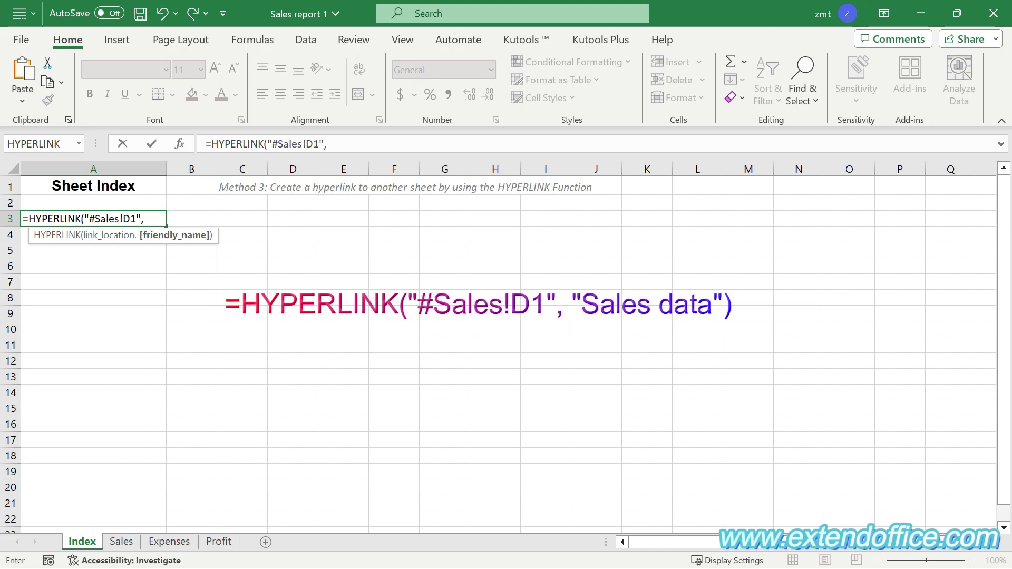
type(" \"Sales data\"")
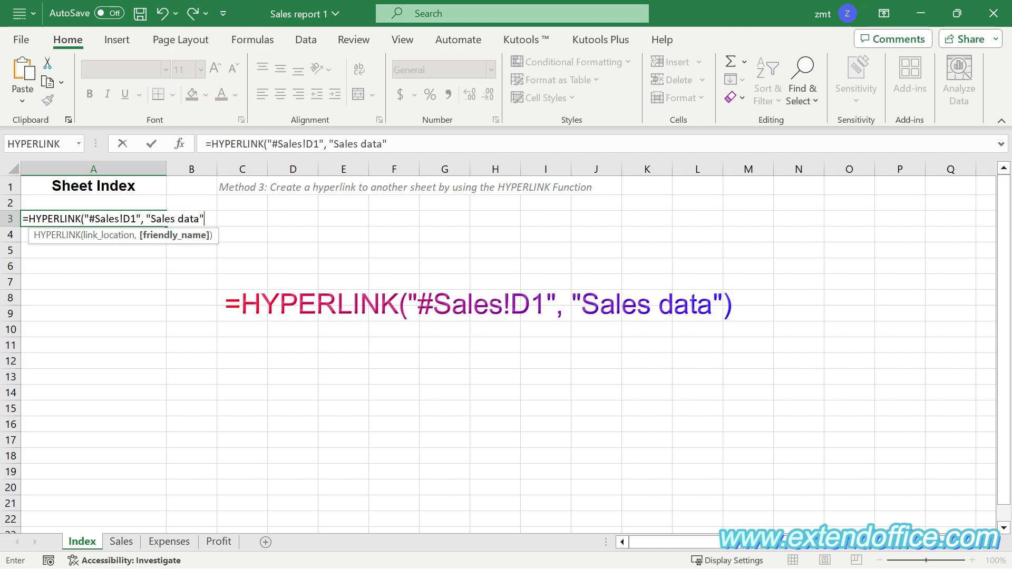
type(")")
key("Return")
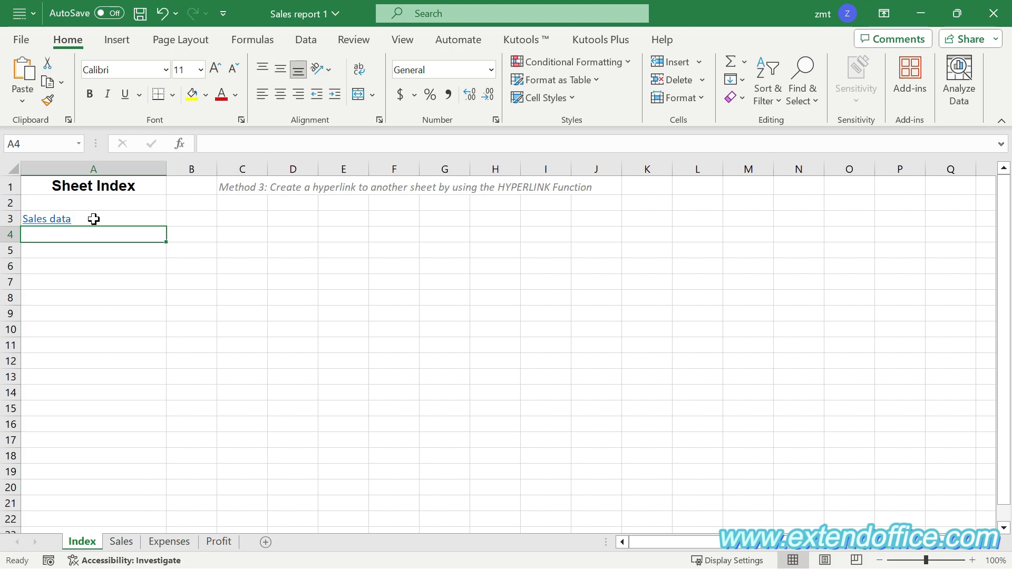
left_click(94, 219)
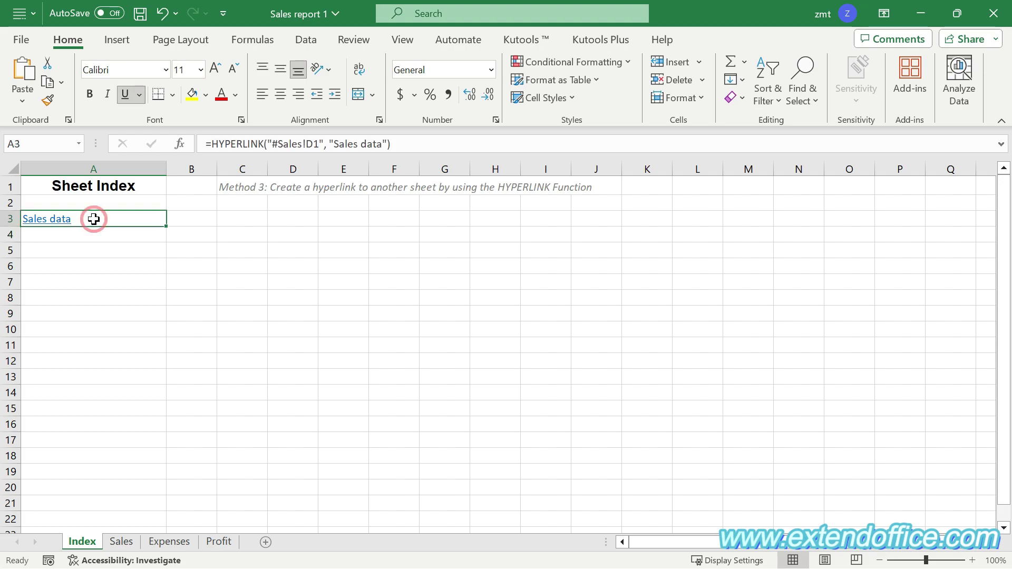
left_click(42, 226)
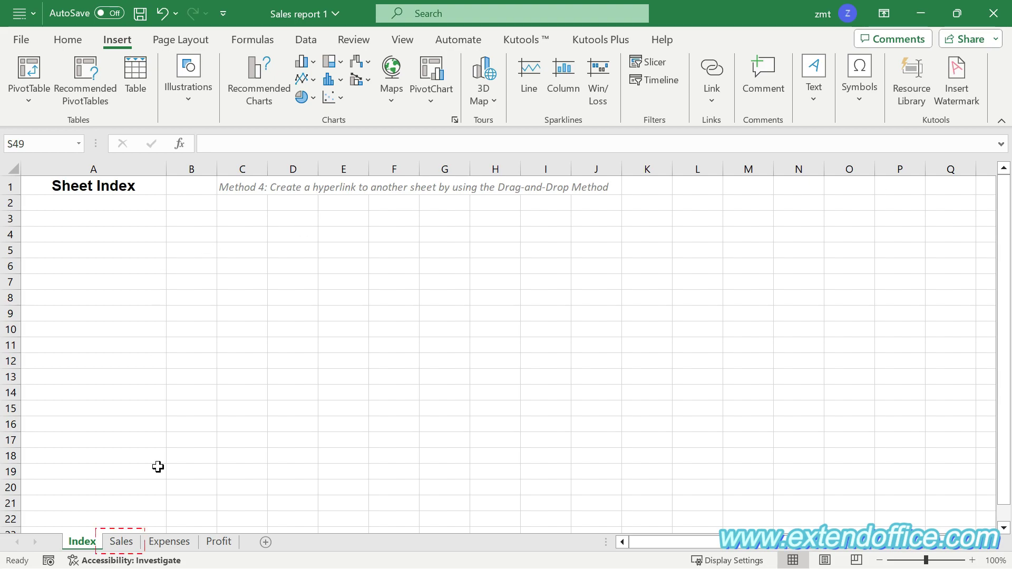
Step: Create a hyperlink to cell D1 of the Sales sheet in A3 of the Index sheet by drag-and-drop and follow it
left_click(127, 548)
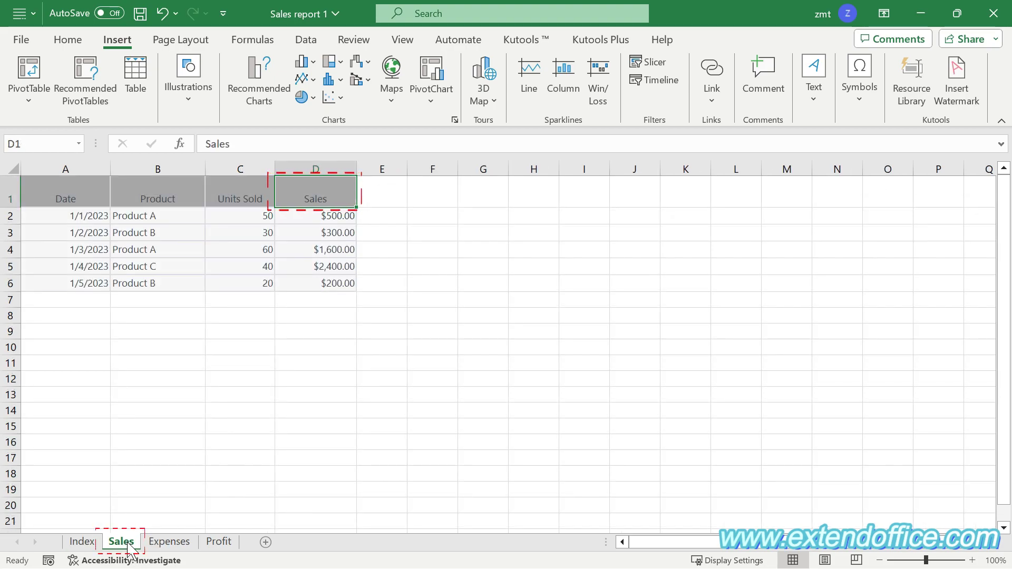
left_click(344, 194)
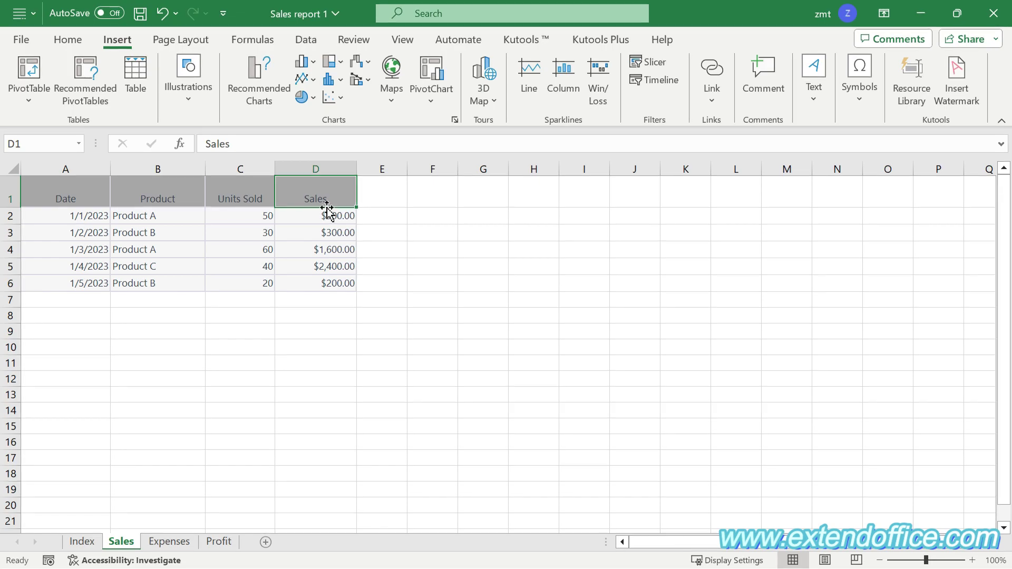
right_click(327, 207)
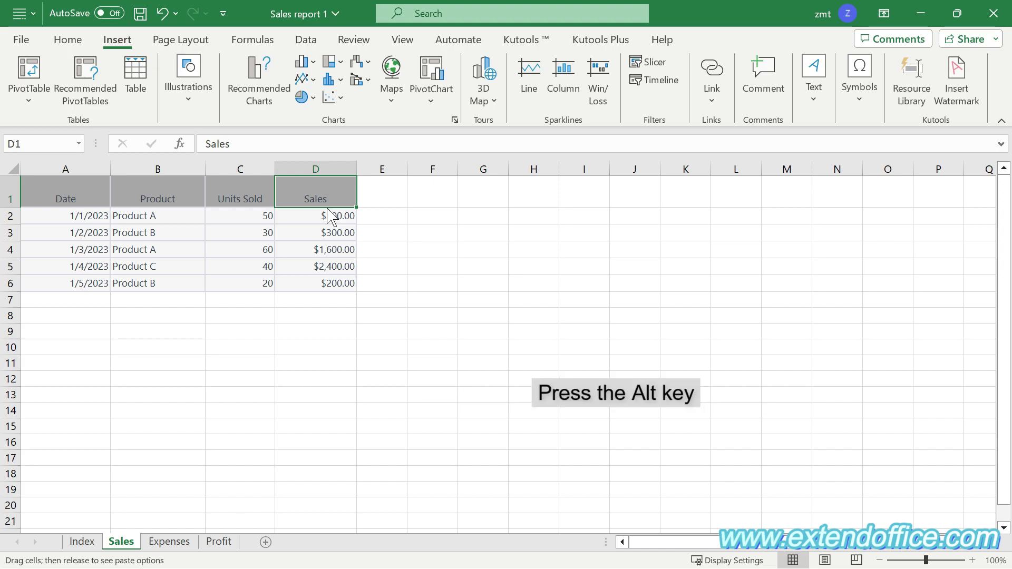
mouse_move(327, 209)
left_mouse_down()
mouse_move(244, 372)
mouse_move(169, 460)
mouse_move(100, 508)
mouse_move(78, 552)
left_mouse_up()
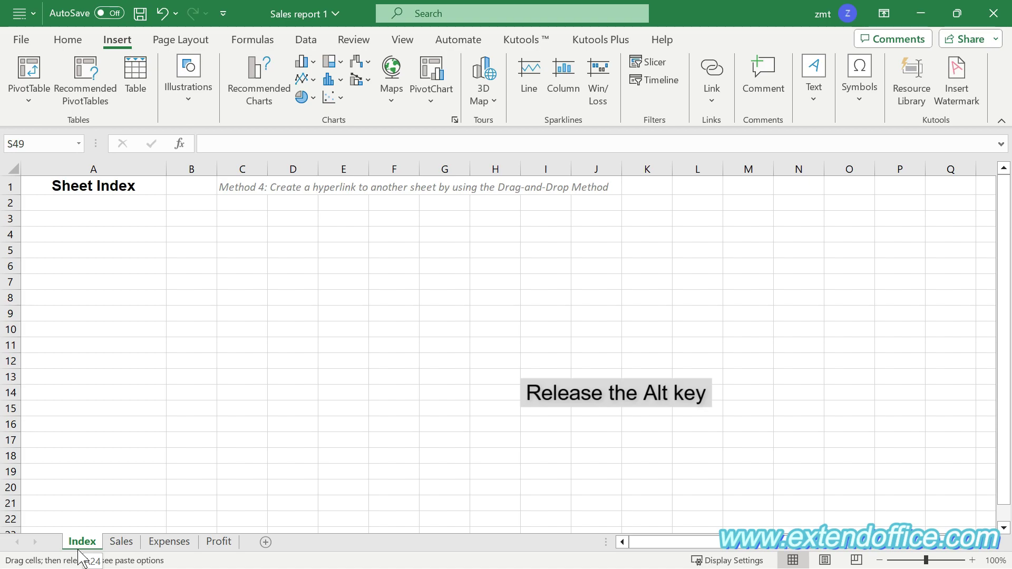
left_click_drag(78, 551, 150, 222)
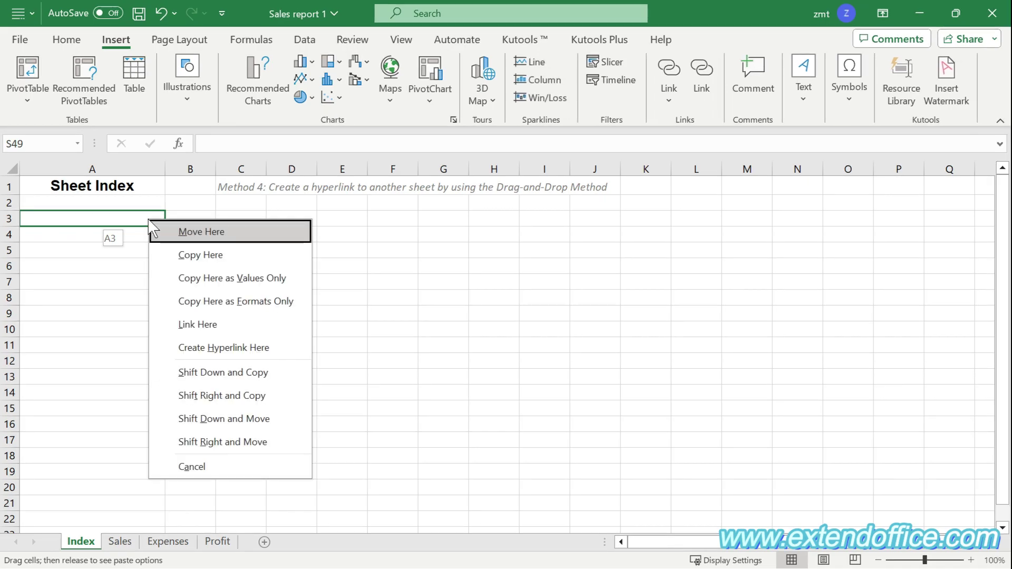
left_click(298, 359)
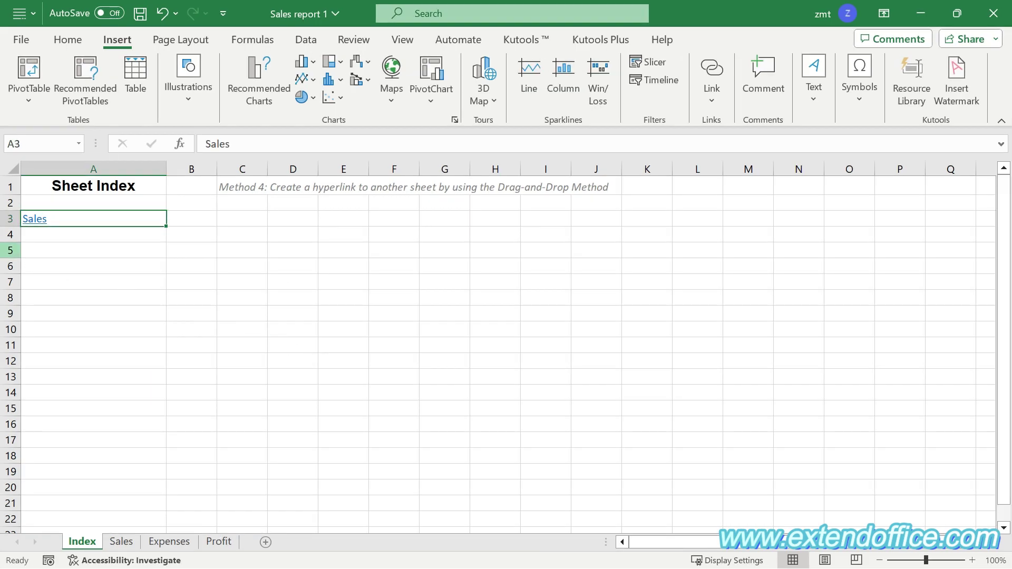
left_click(32, 224)
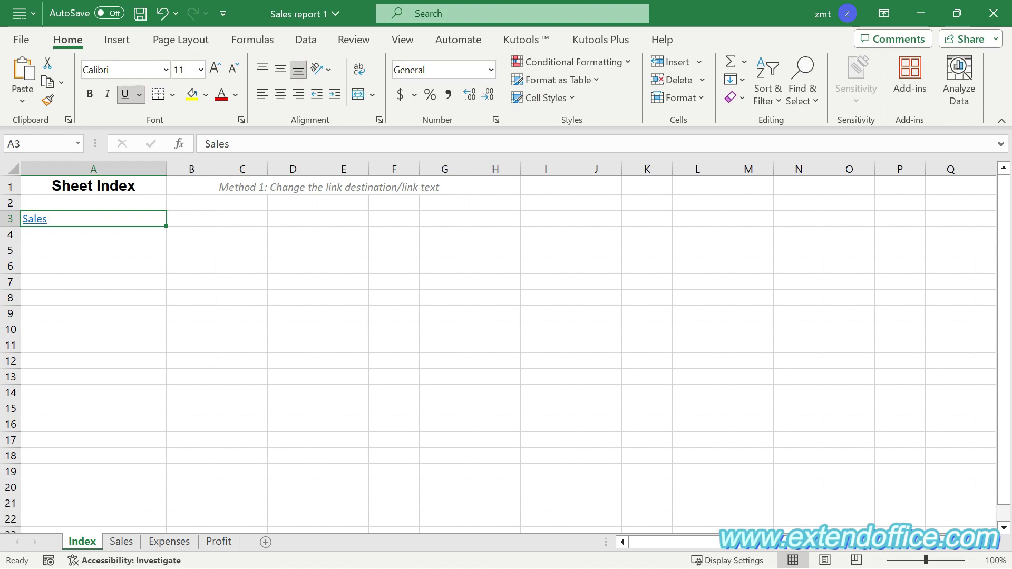
Step: Edit the hyperlink in A3 to point to cell C1 of the Expenses sheet
right_click(66, 220)
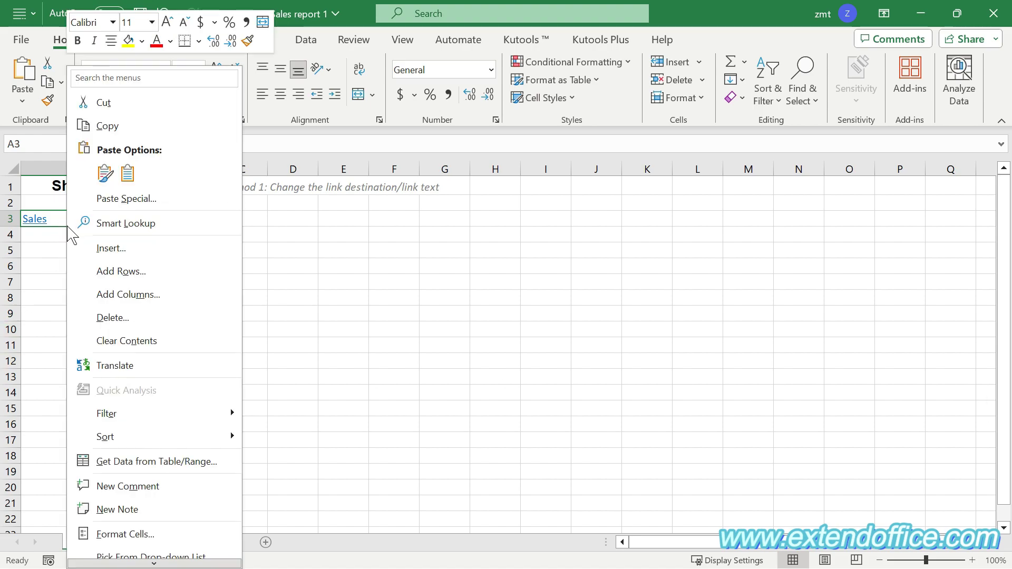
scroll(215, 447, "down", 3)
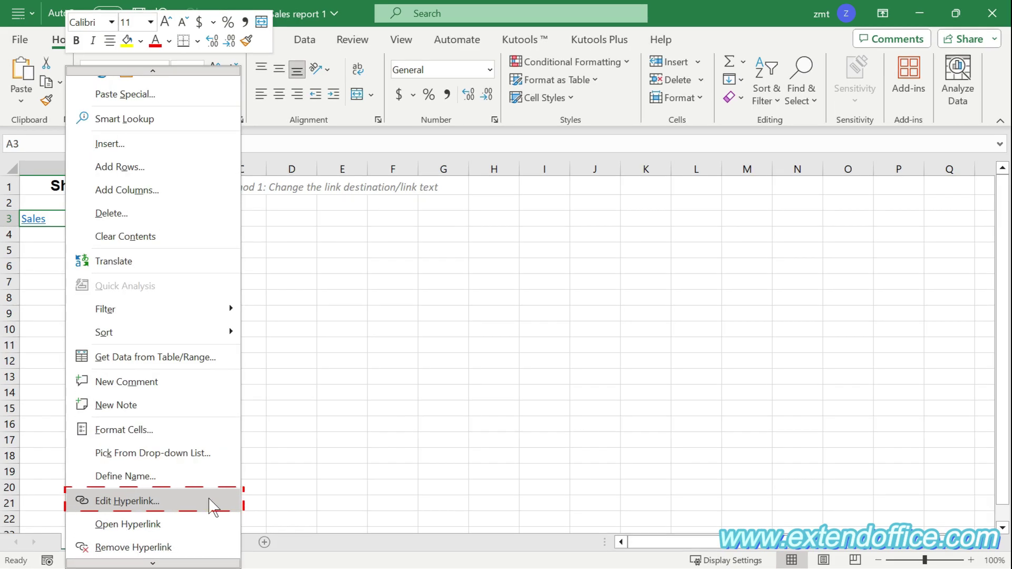
left_click(210, 503)
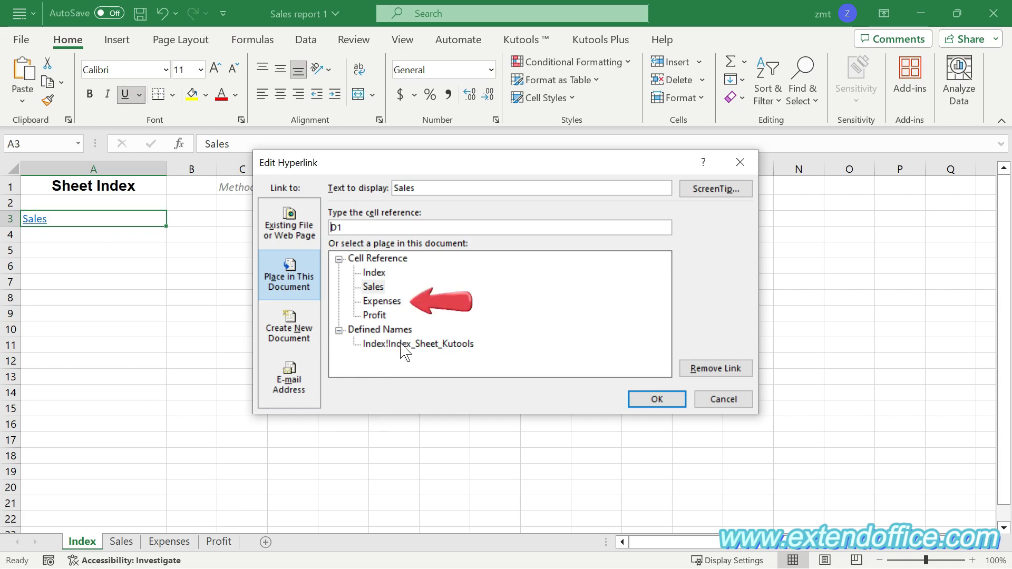
left_click(399, 302)
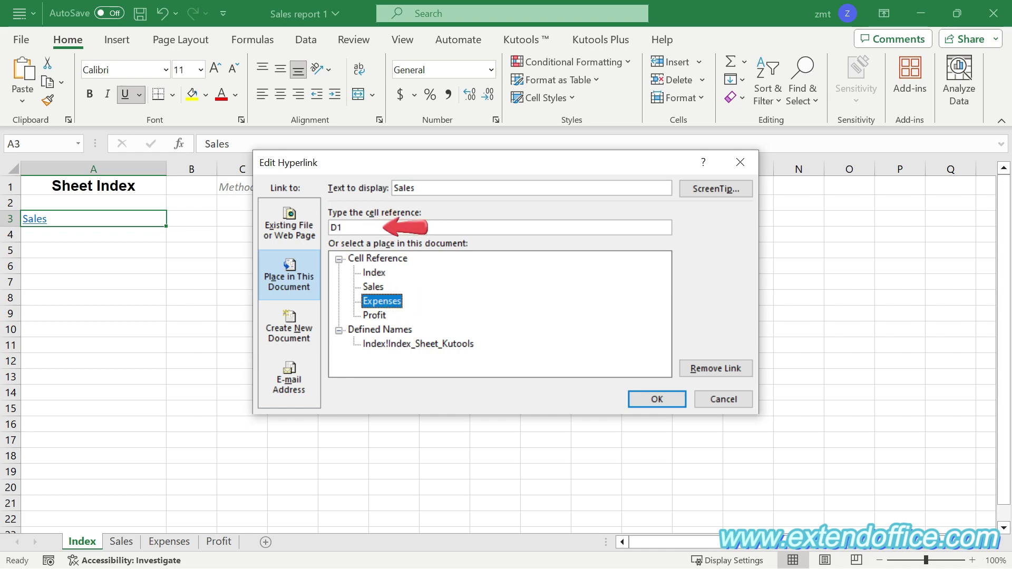
left_click(345, 228)
key("BackSpace")
key("BackSpace")
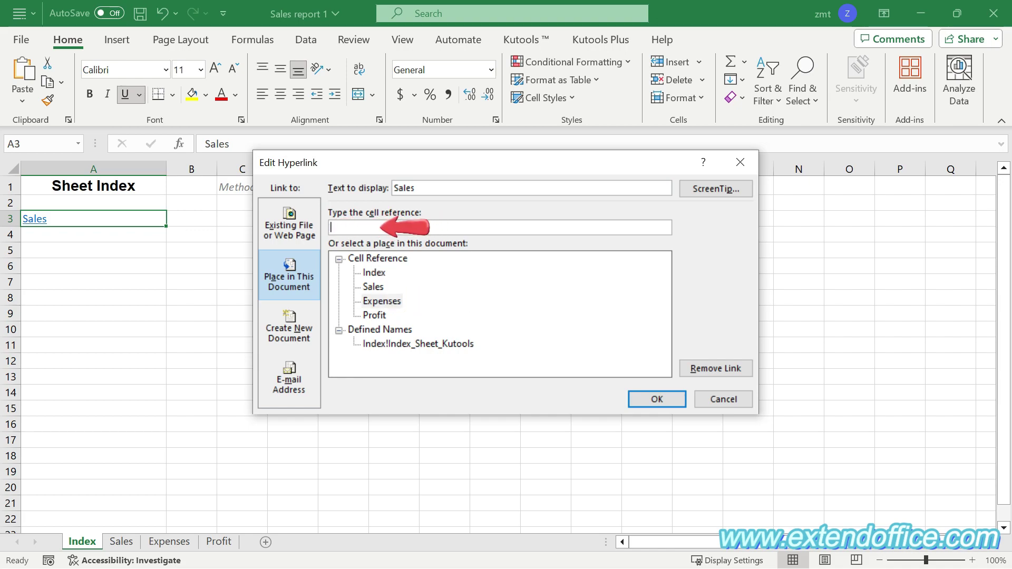
type("C1")
Step: Set the hyperlink's display text to Expenses, apply the edit and check the link's destination in A3
left_click(427, 188)
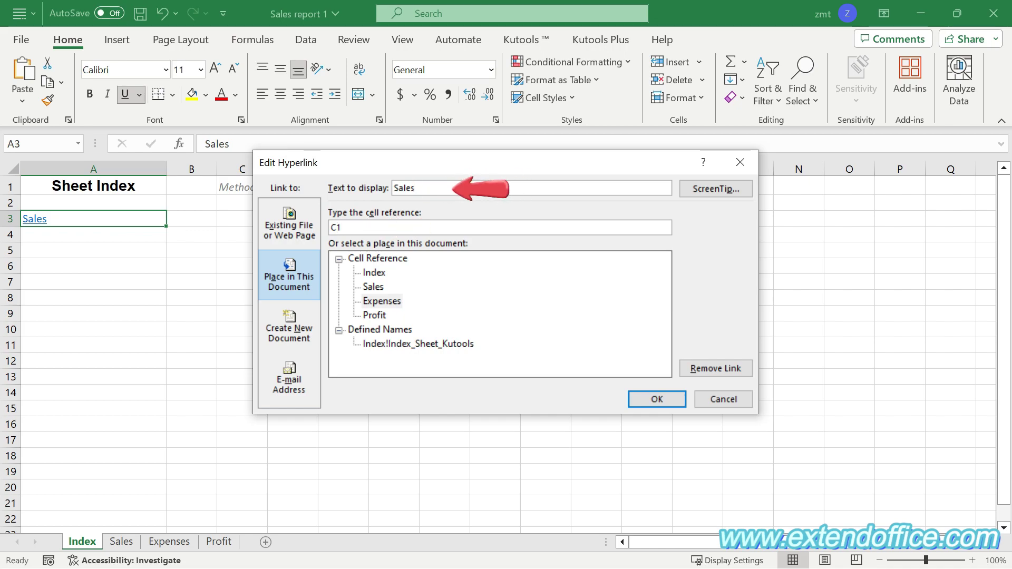
key("BackSpace")
key("BackSpace")
key("BackSpace")
key("BackSpace")
key("BackSpace")
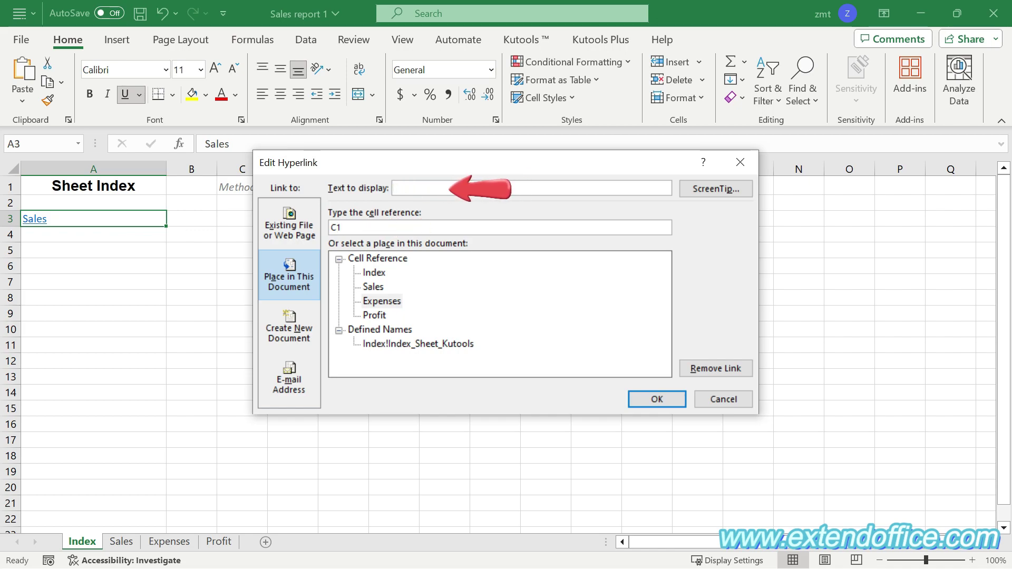
type("Expenses")
left_click(670, 398)
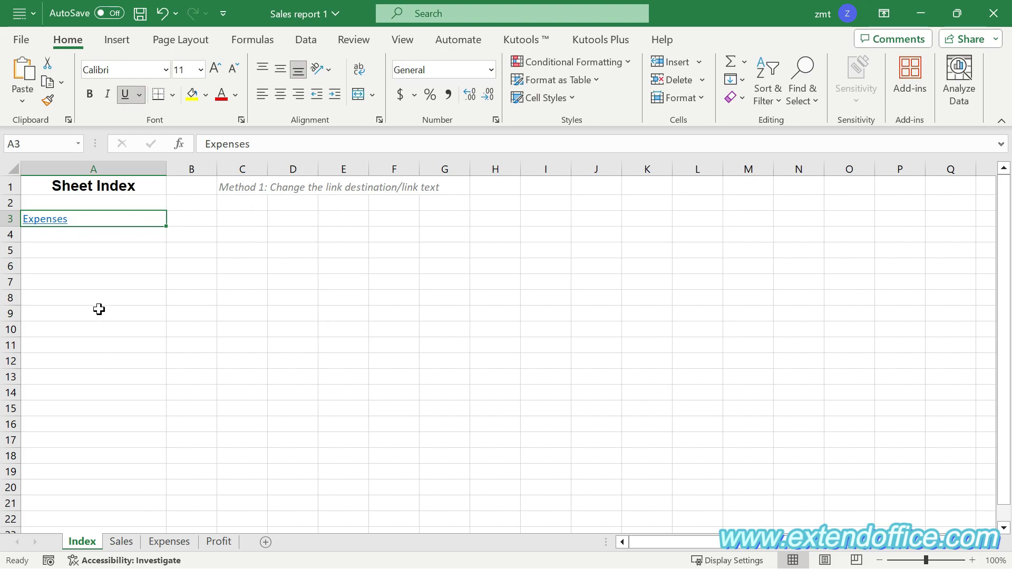
mouse_move(46, 231)
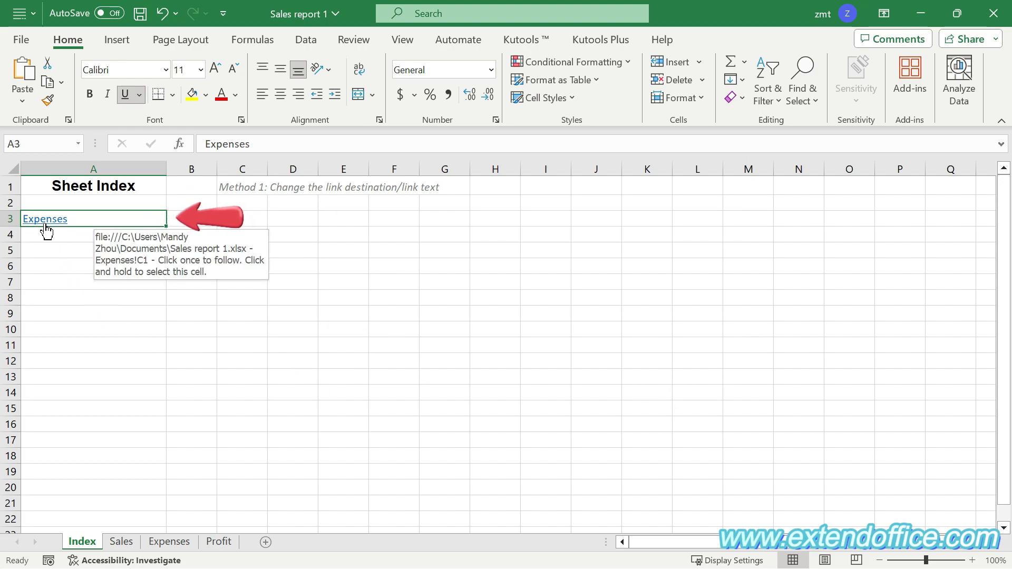
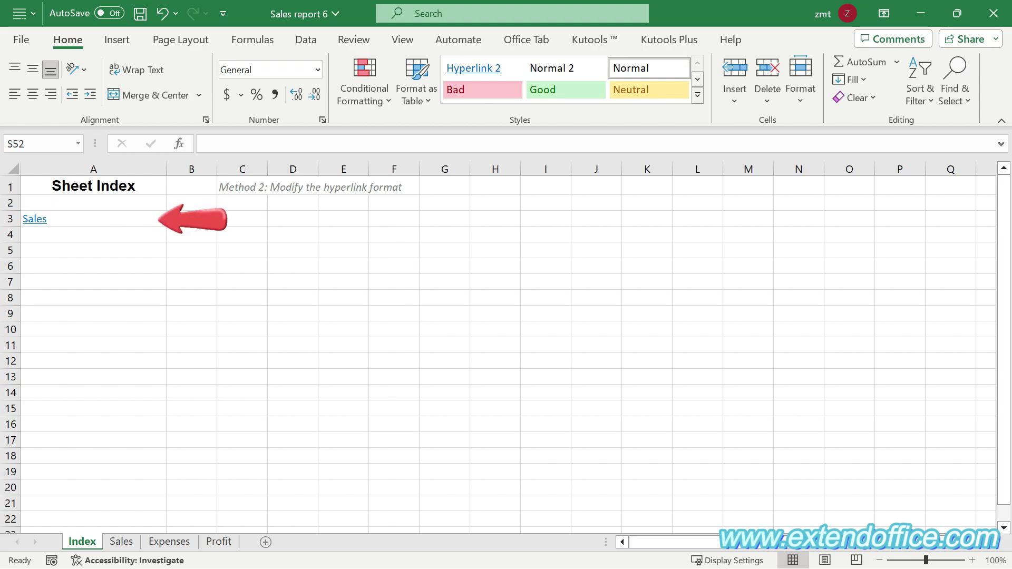
Step: Select the Sales hyperlink cell A3 on the Index sheet of Sales report 6
left_click(93, 219)
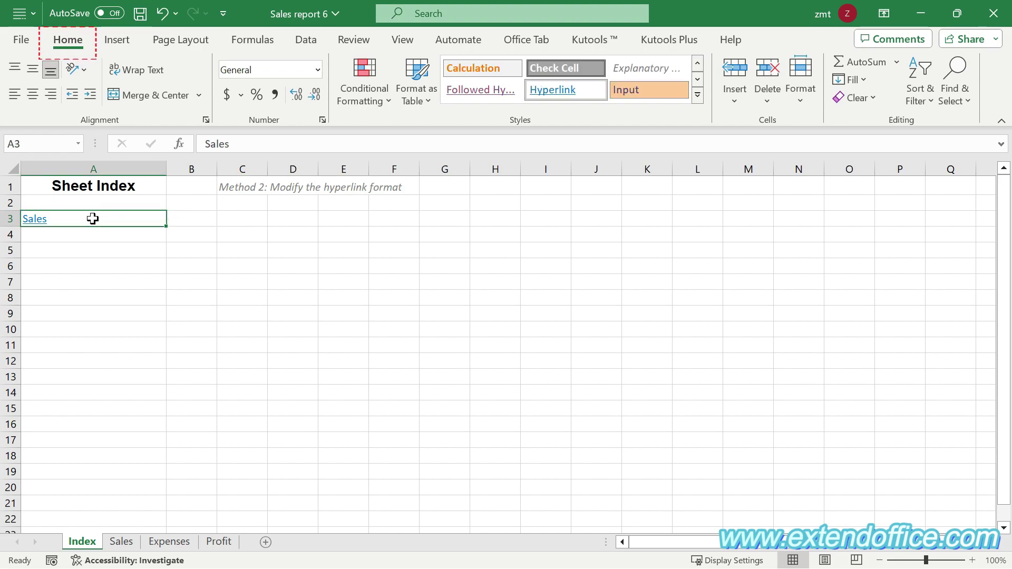
left_click(79, 42)
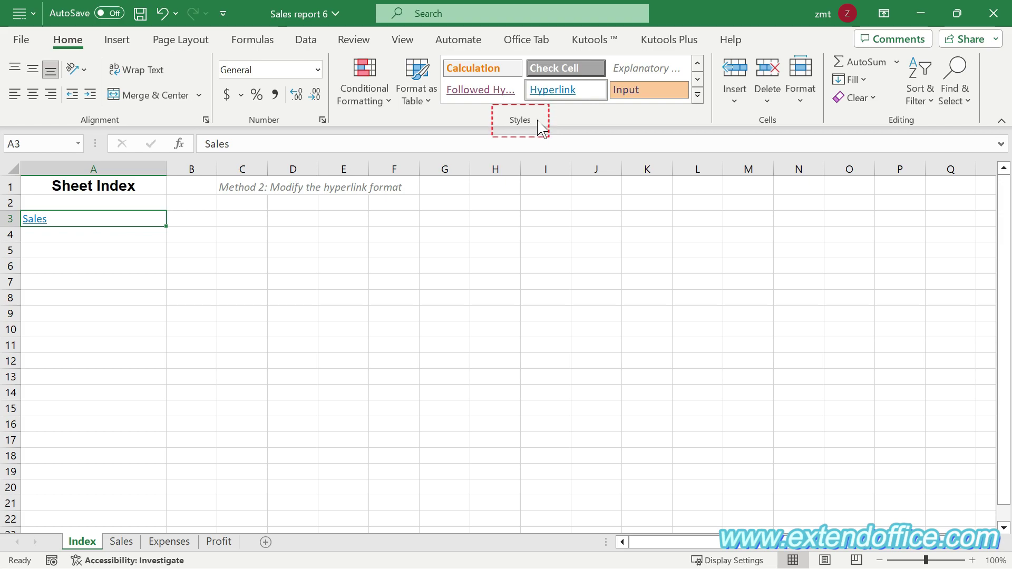
right_click(554, 93)
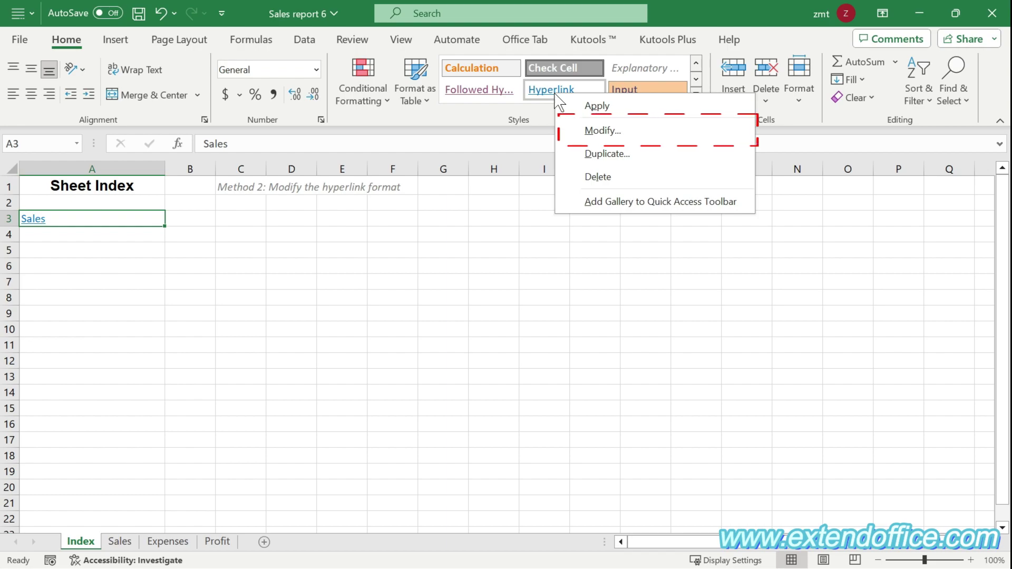
key("Escape")
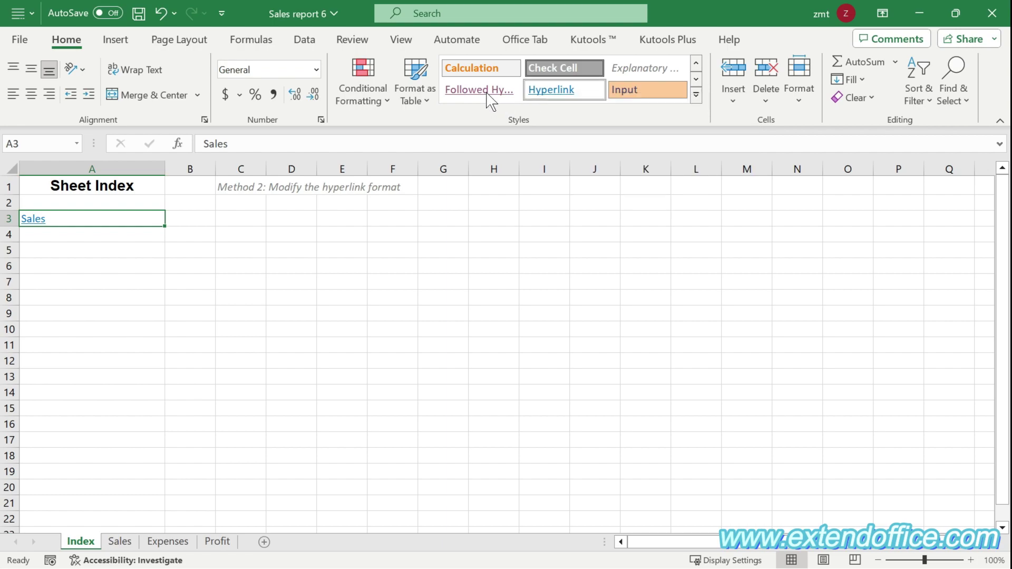
right_click(487, 93)
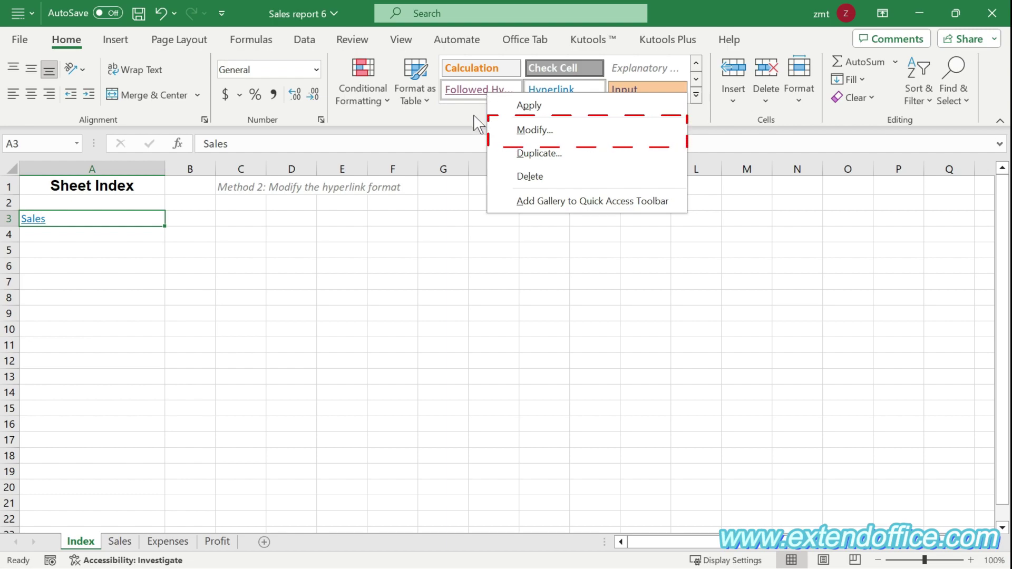
left_click(474, 115)
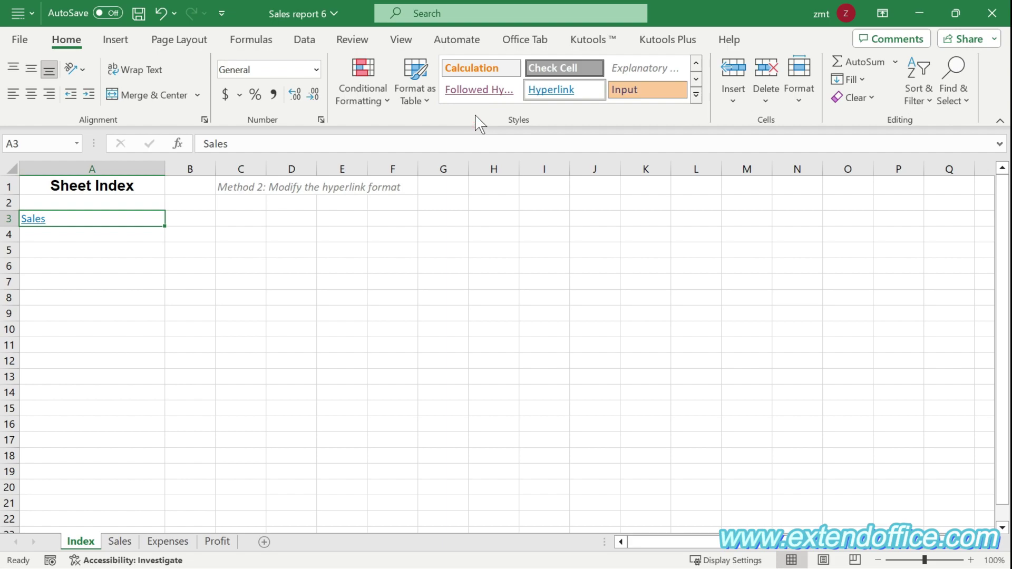
Step: Modify the Hyperlink cell style to use a Bold Italic font in standard red
right_click(555, 101)
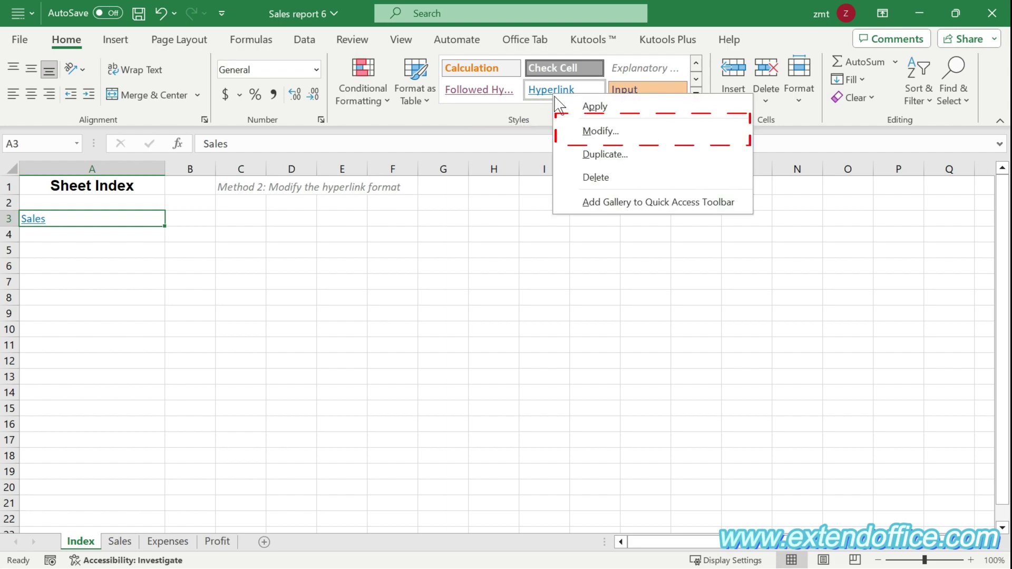
left_click(657, 132)
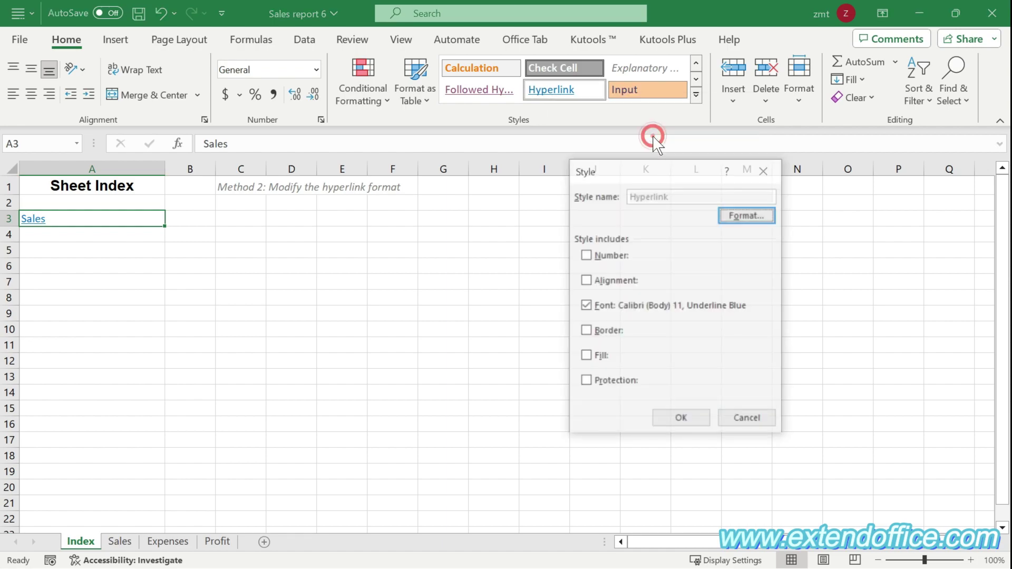
left_click_drag(663, 180, 488, 185)
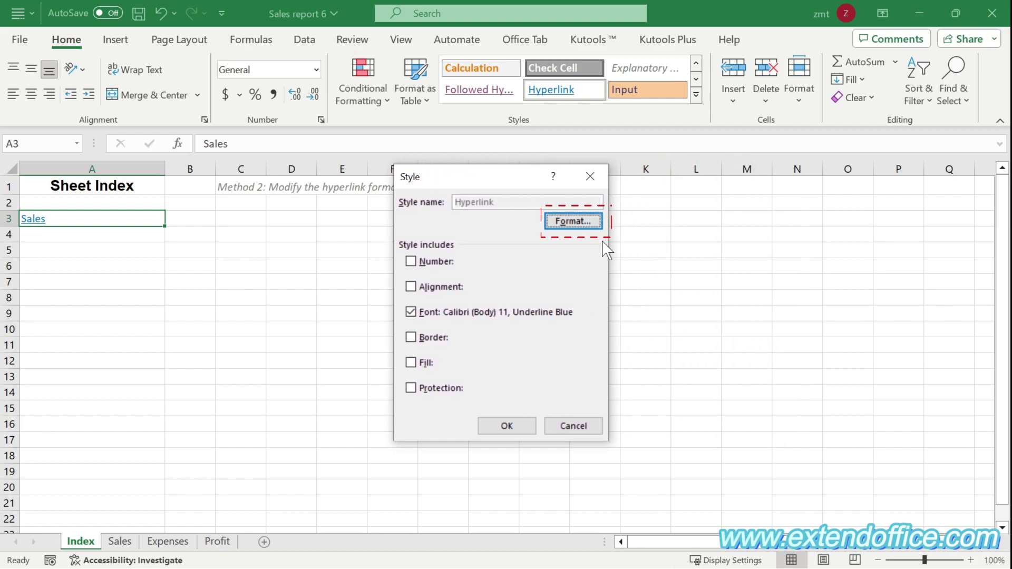
left_click(595, 221)
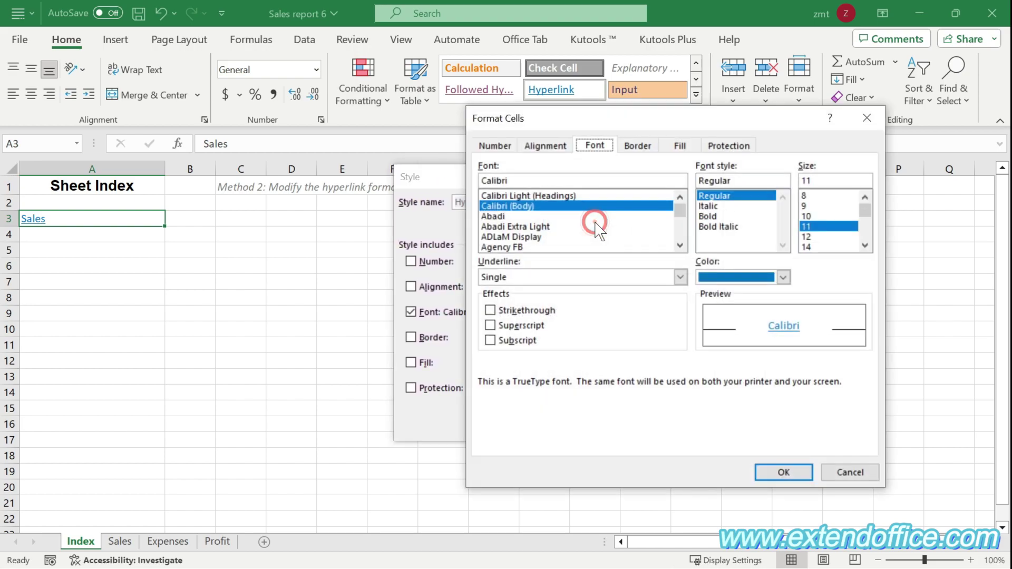
left_click(547, 149)
left_click(597, 147)
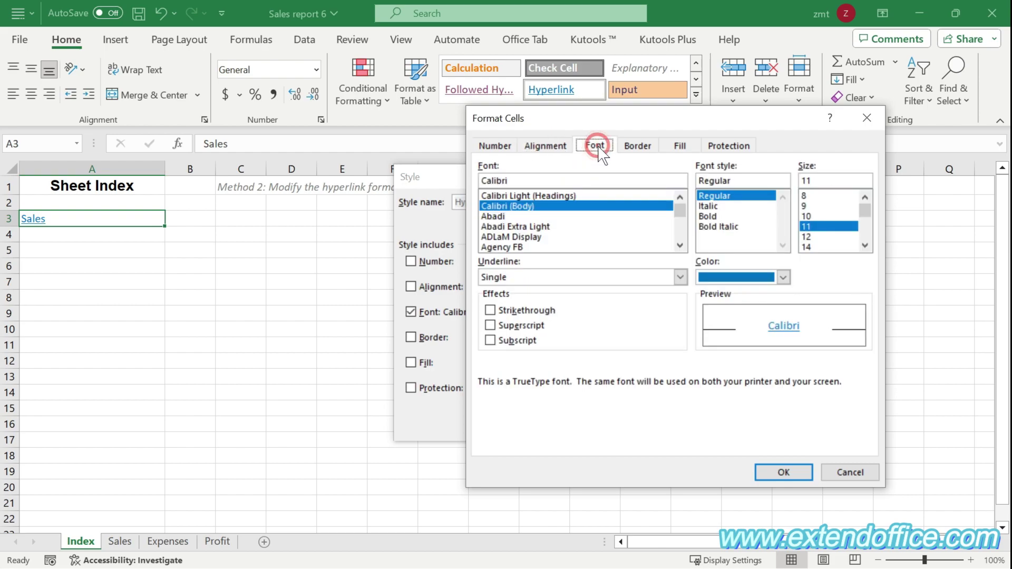
left_click(686, 149)
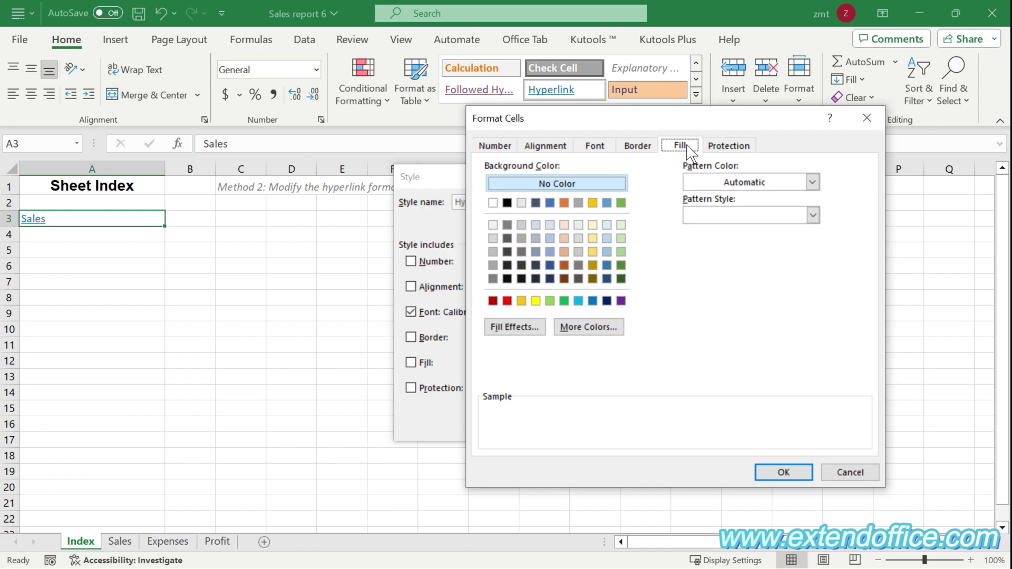
left_click(607, 148)
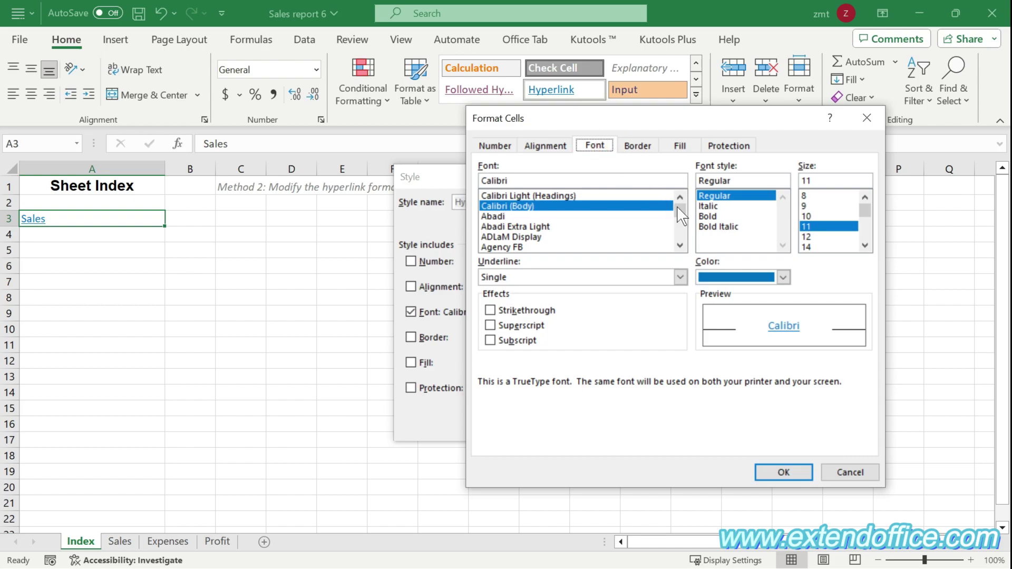
left_click(726, 227)
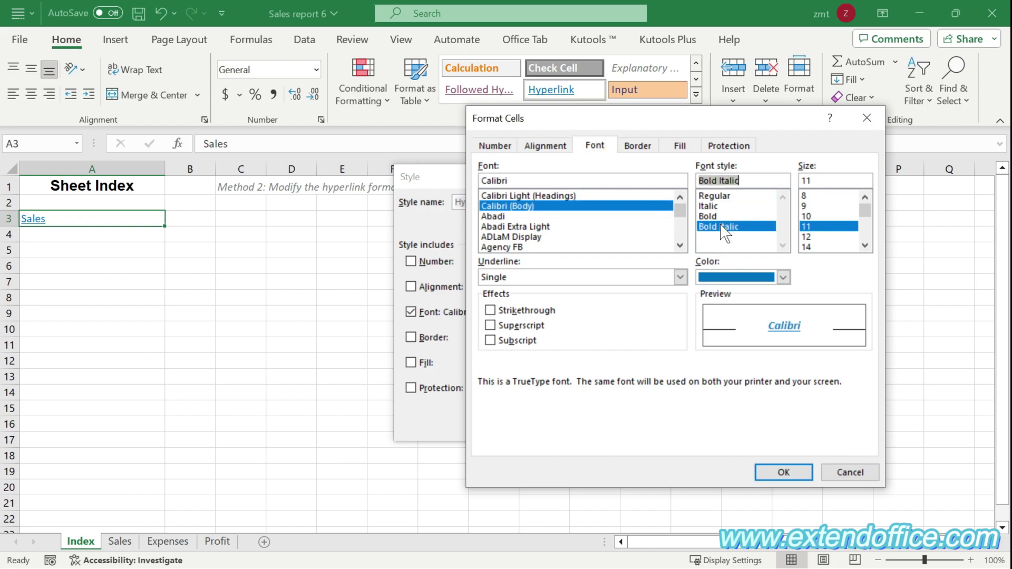
left_click(784, 277)
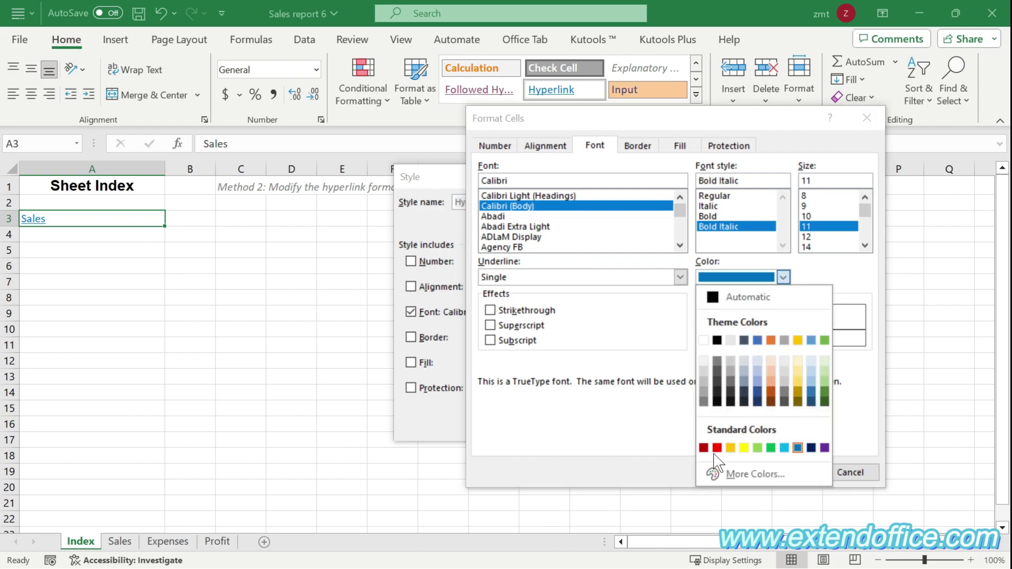
left_click(718, 447)
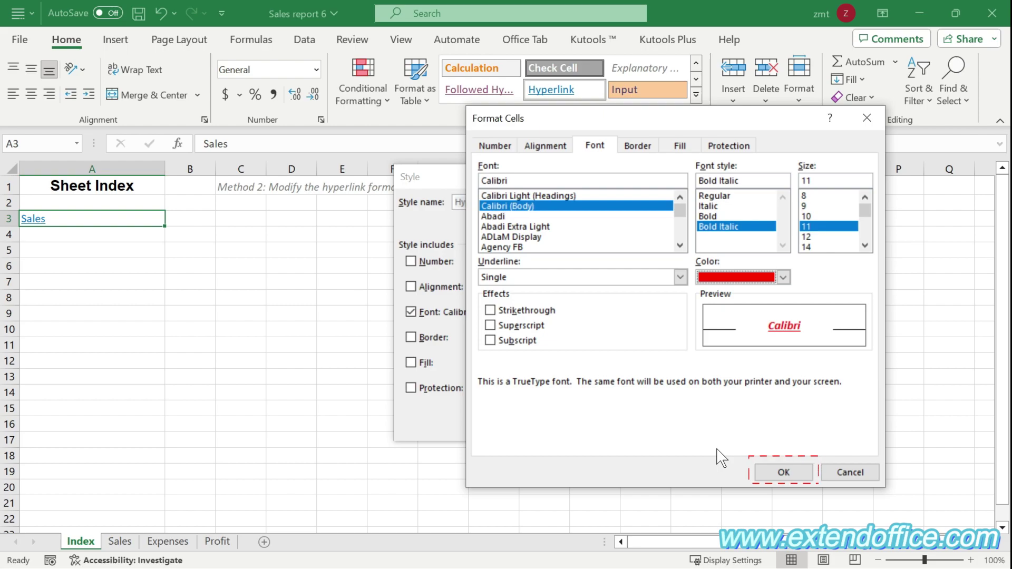
left_click(771, 475)
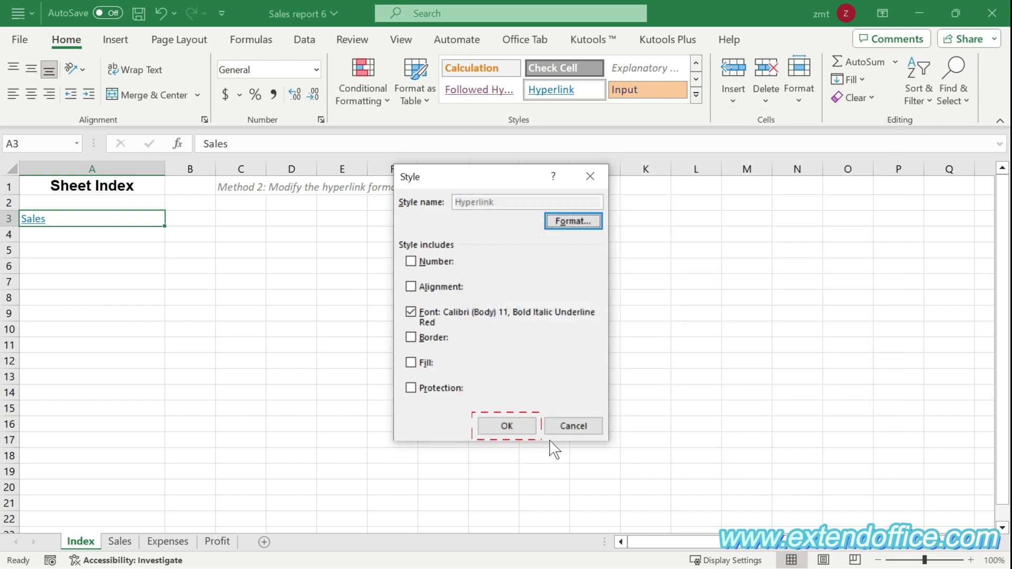
left_click(507, 426)
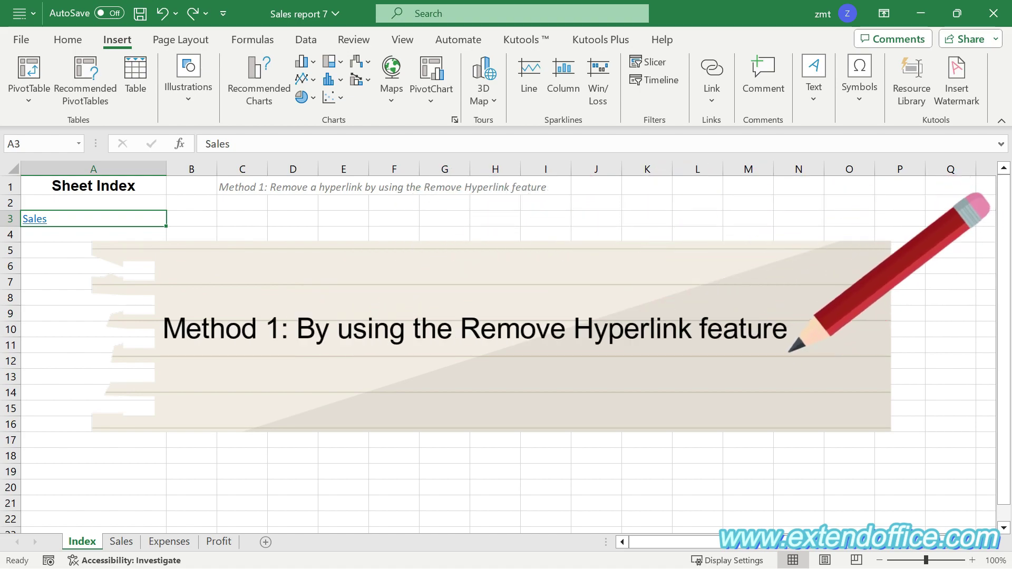
Step: Remove the hyperlink from the Sales cell A3 on the Index sheet with the Remove Hyperlink command
right_click(71, 220)
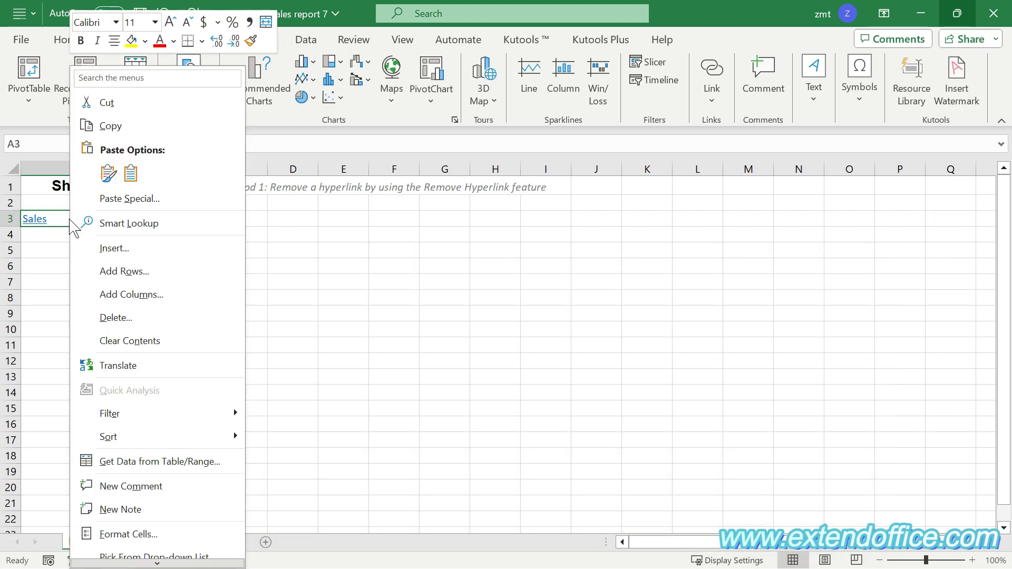
scroll(70, 221, "down", 5)
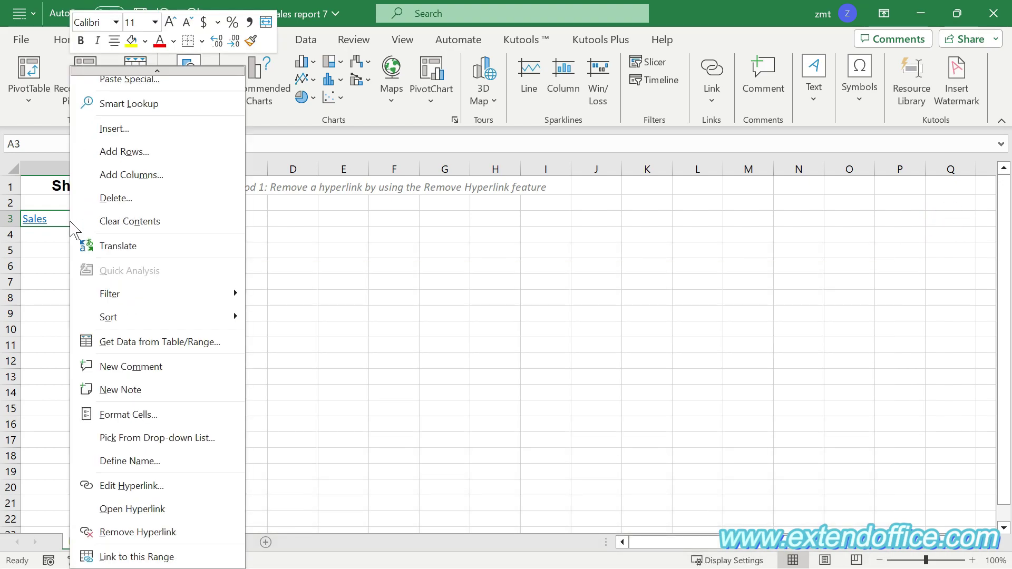
left_click(196, 533)
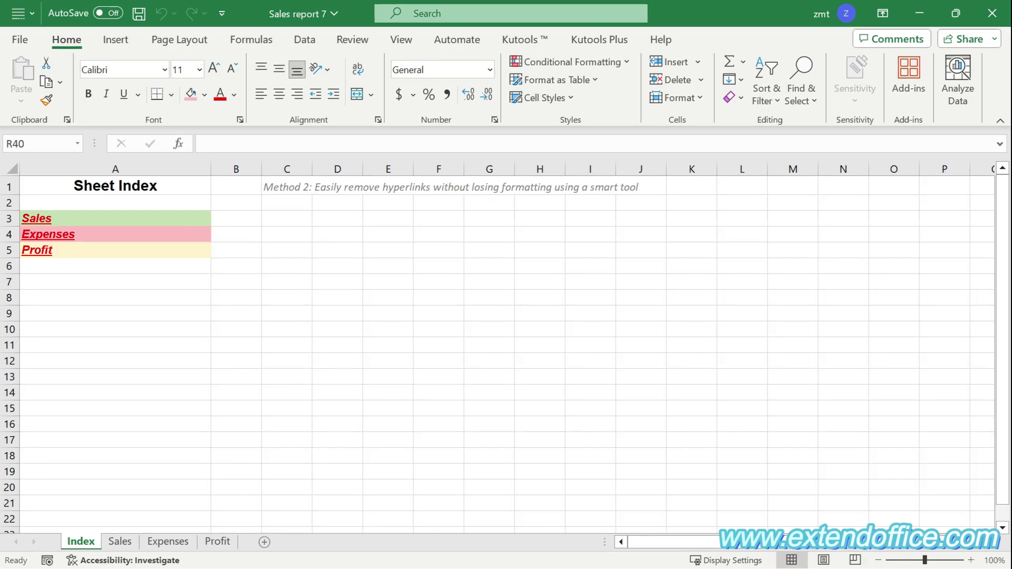
Step: Remove the hyperlinks in the selected range A3:A5 without losing formatting using Kutools, and check the Expenses and Profit cells
left_click_drag(116, 215, 119, 246)
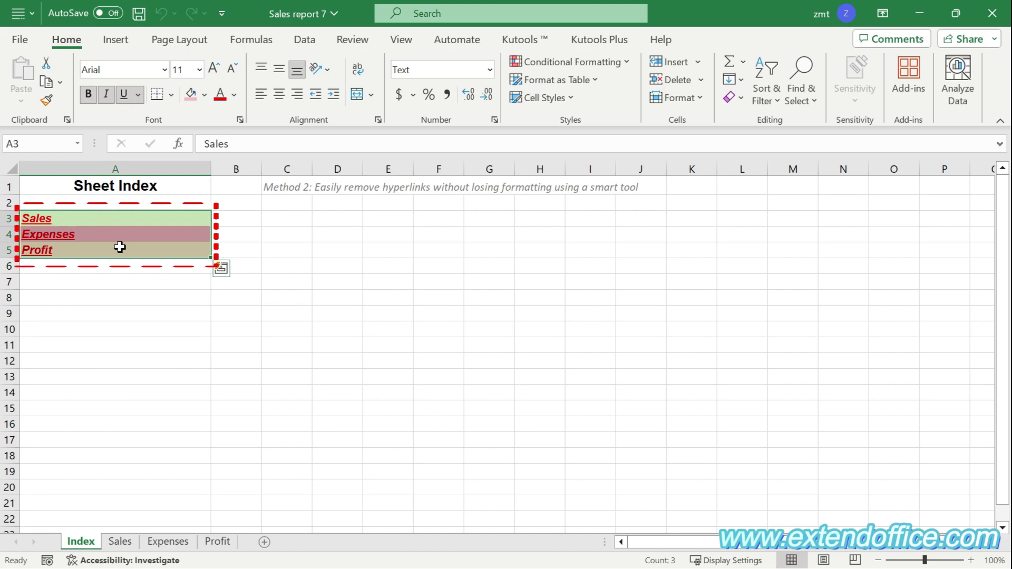
left_click(532, 40)
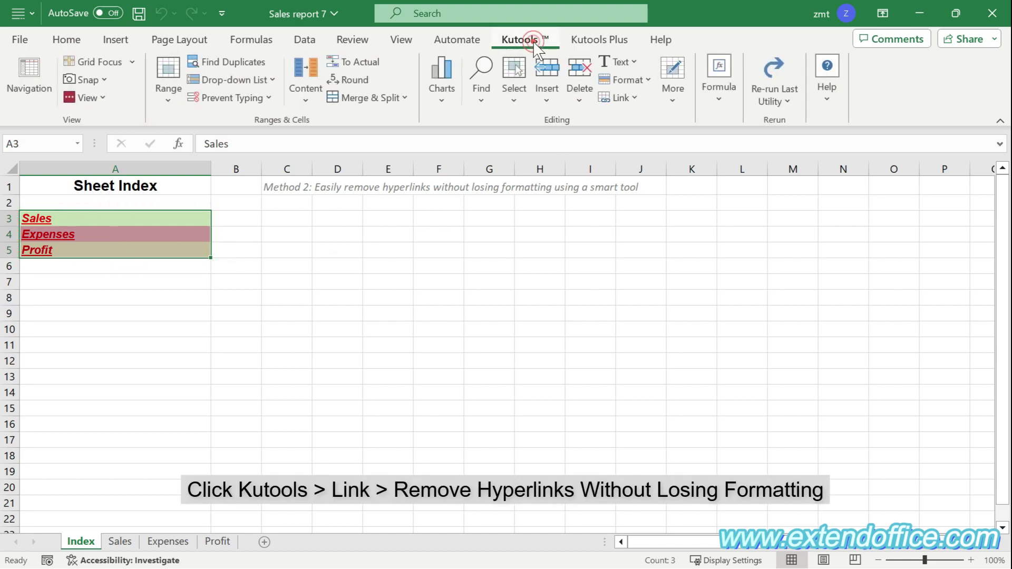
left_click(618, 99)
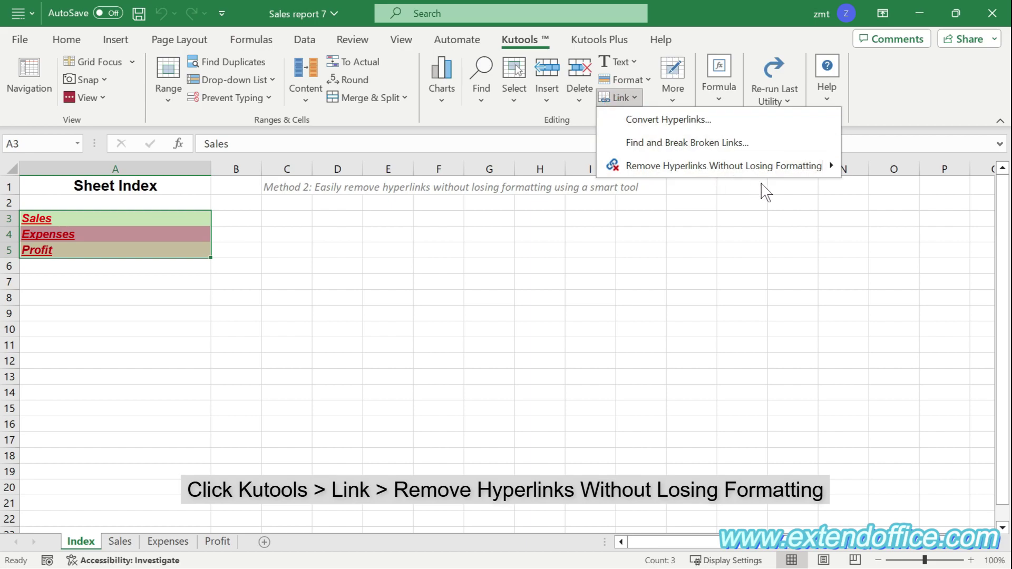
mouse_move(828, 166)
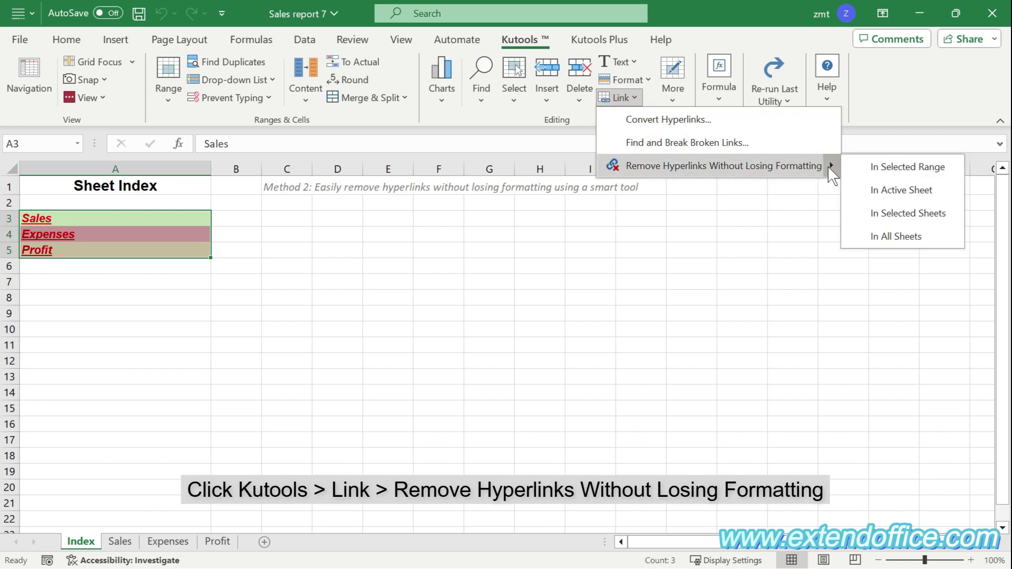
left_click(902, 174)
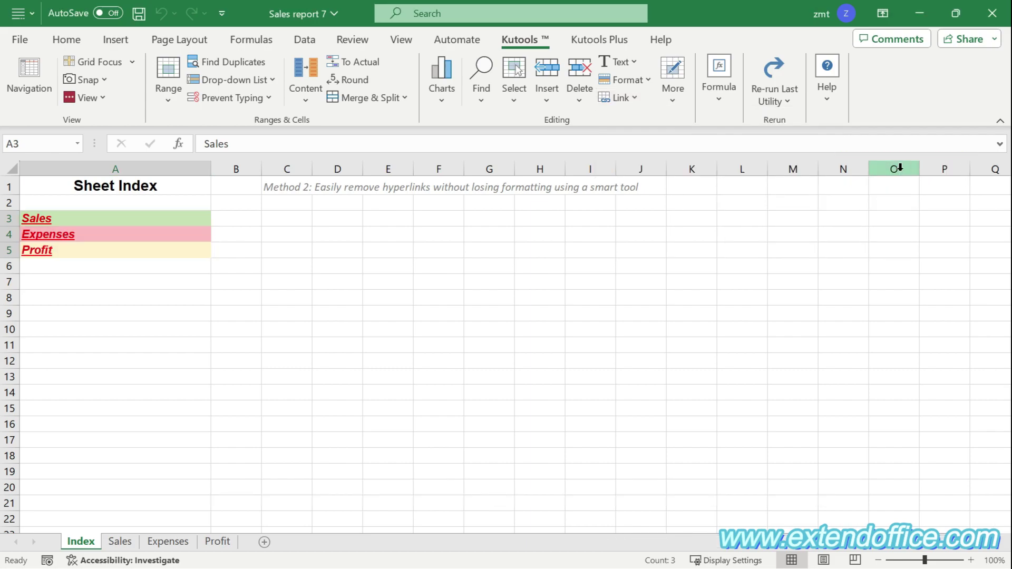
left_click(46, 235)
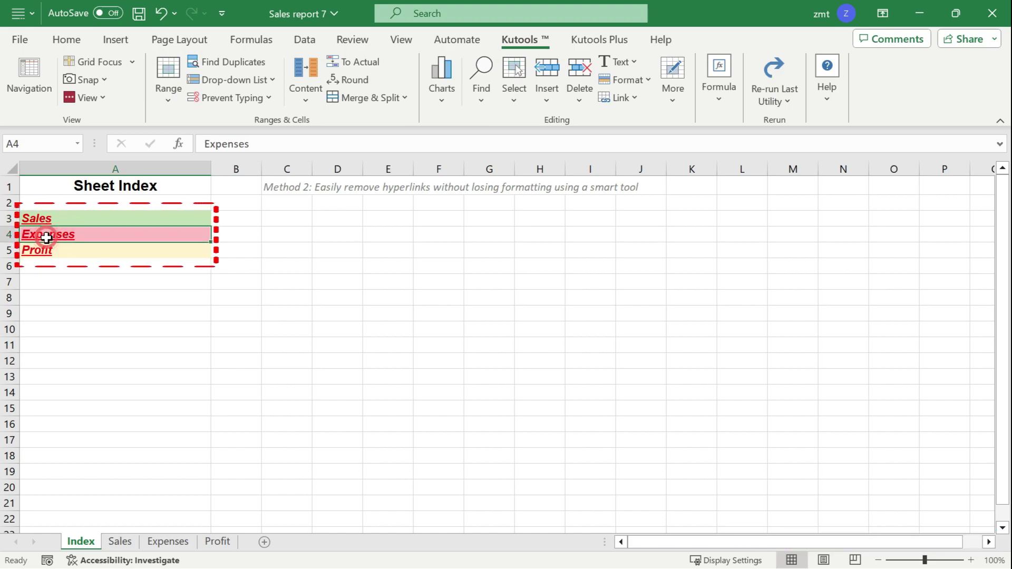
left_click(46, 253)
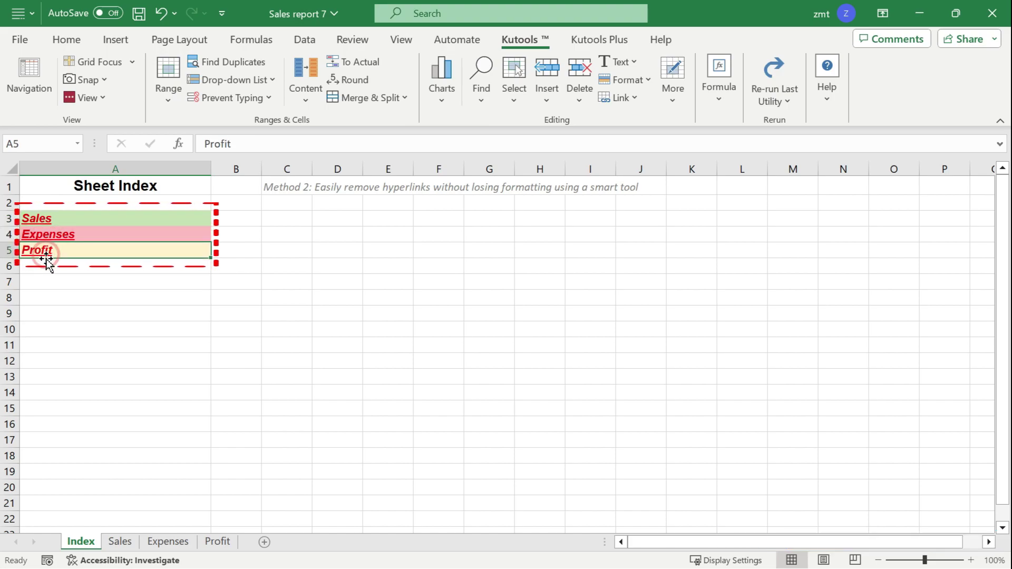